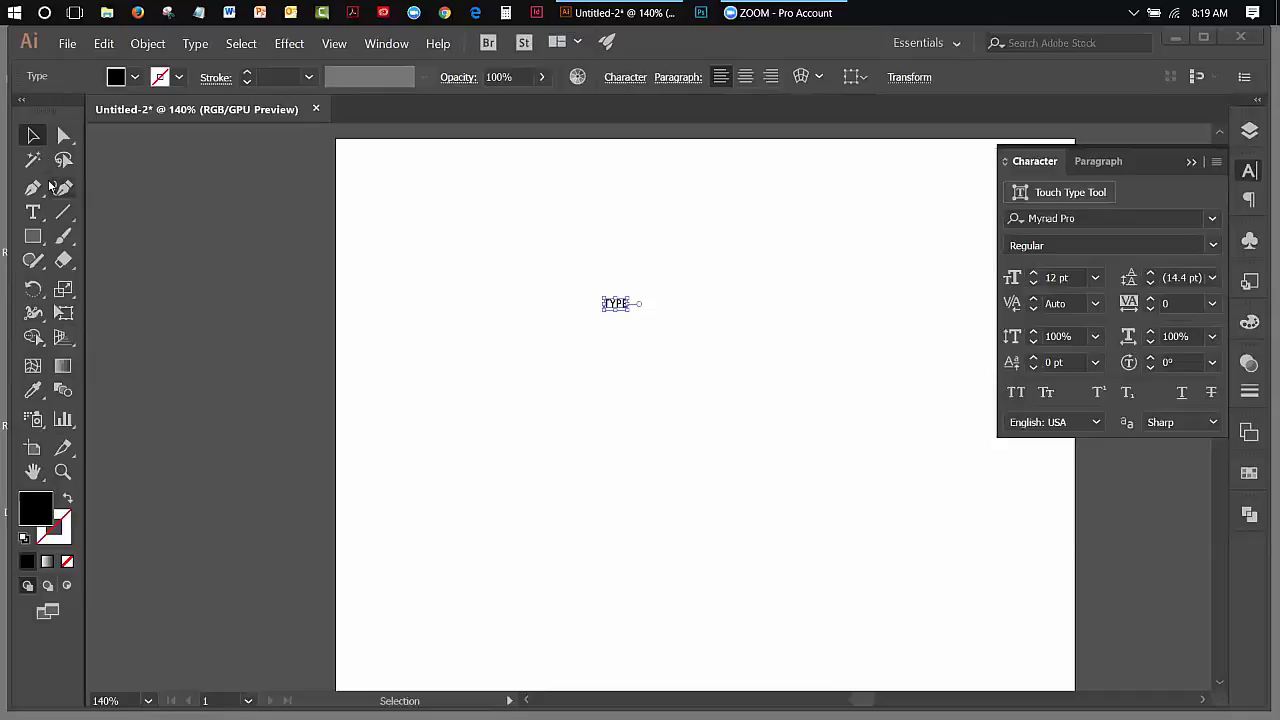
- Create a second text object reading TYPE just above the original TYPE
left_click(525, 301)
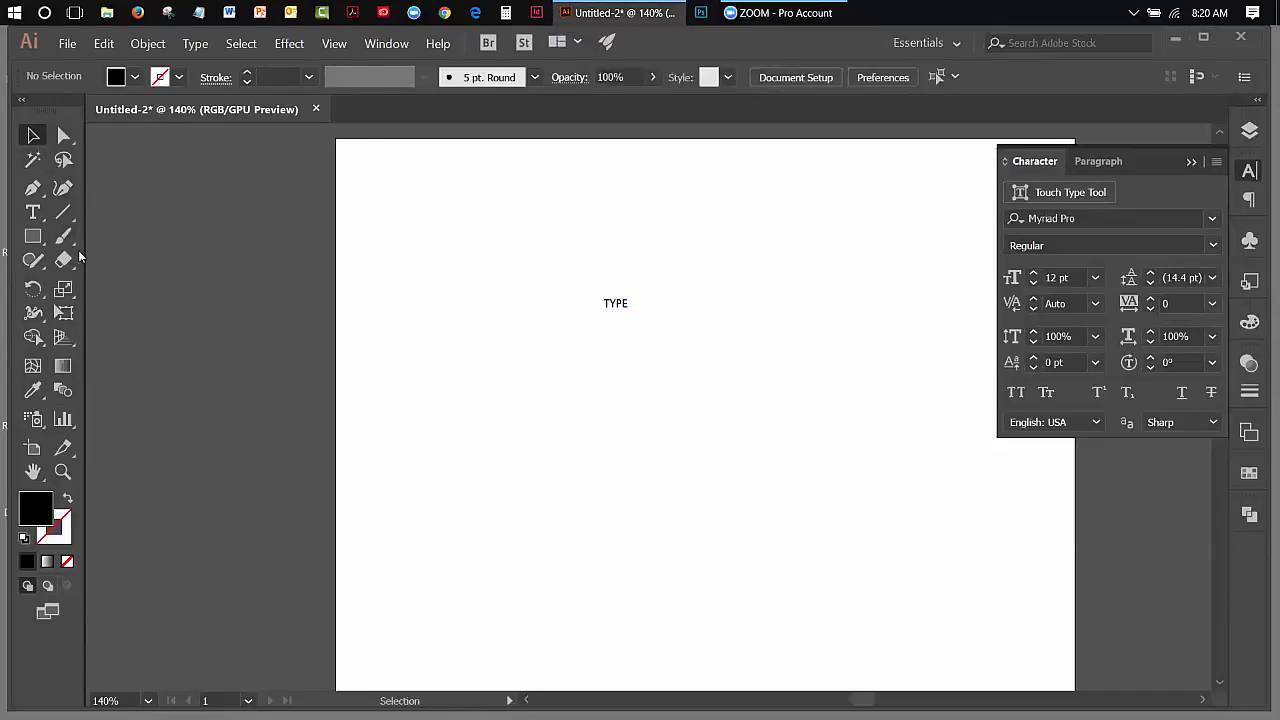
left_click(31, 212)
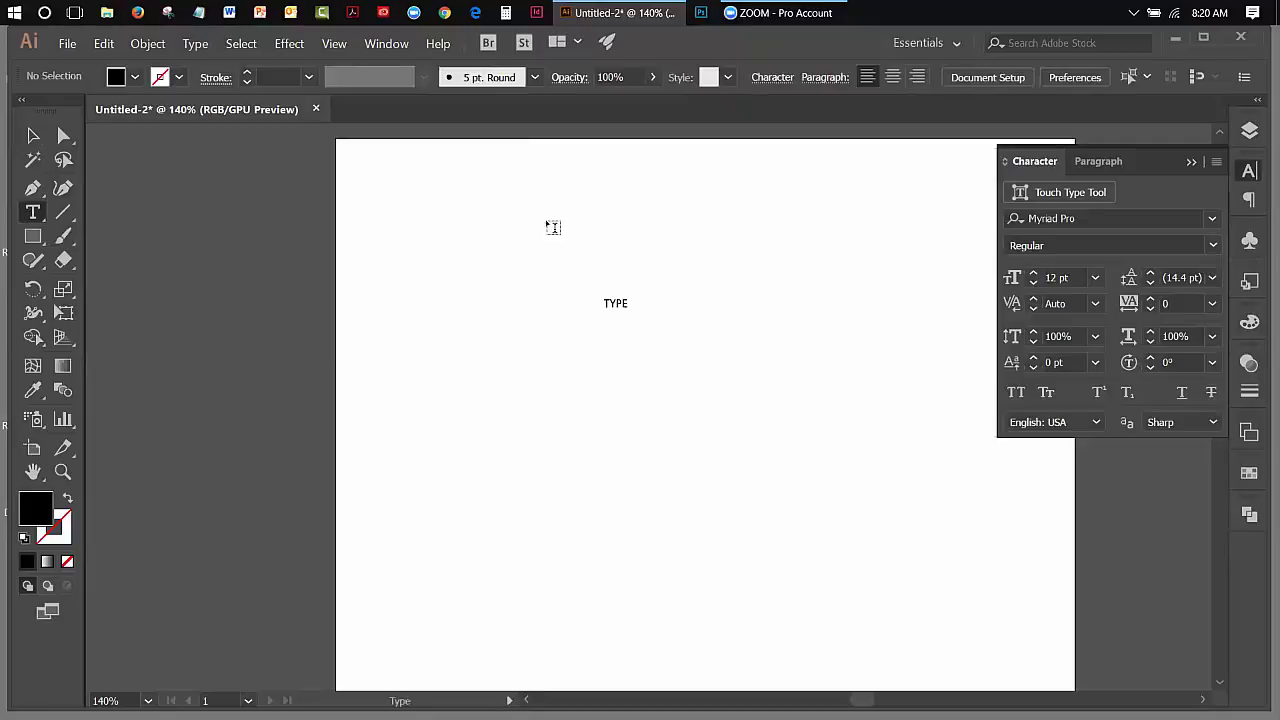
left_click(612, 232)
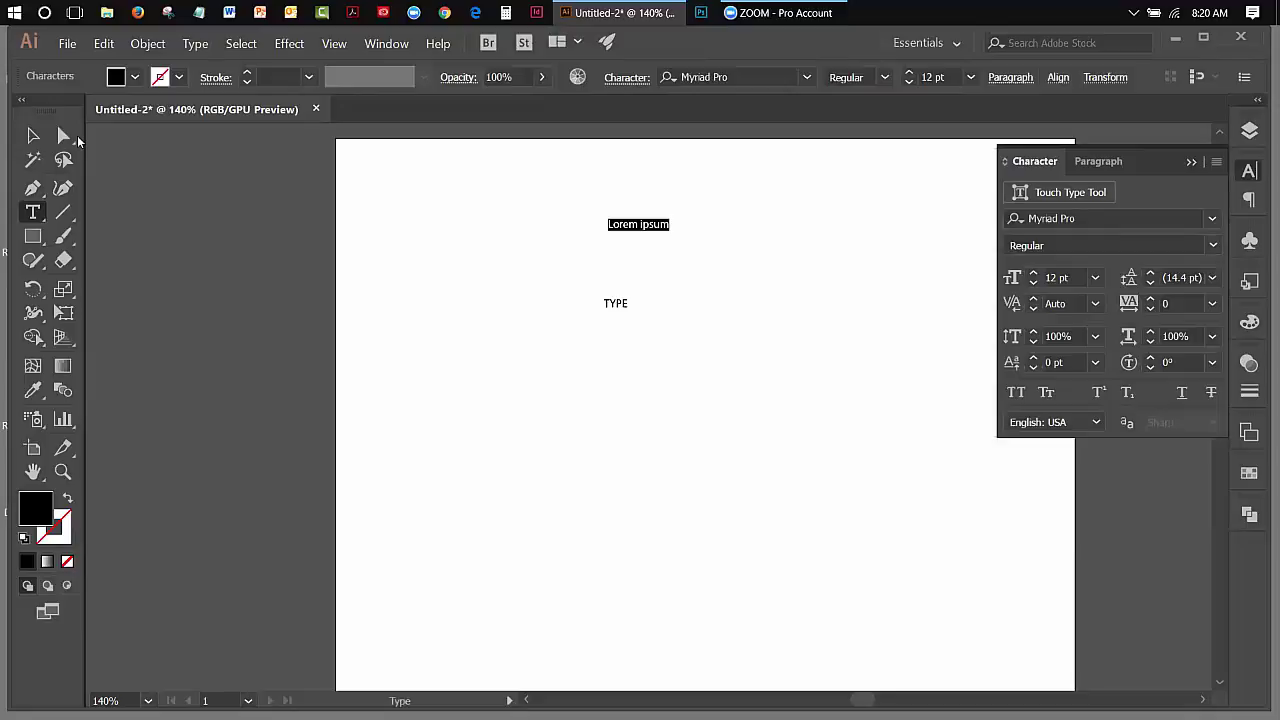
type("TYPE")
- Select both TYPE texts and drag a corner to enlarge them to 17.67 pt
left_click(33, 135)
left_click_drag(558, 200, 705, 380)
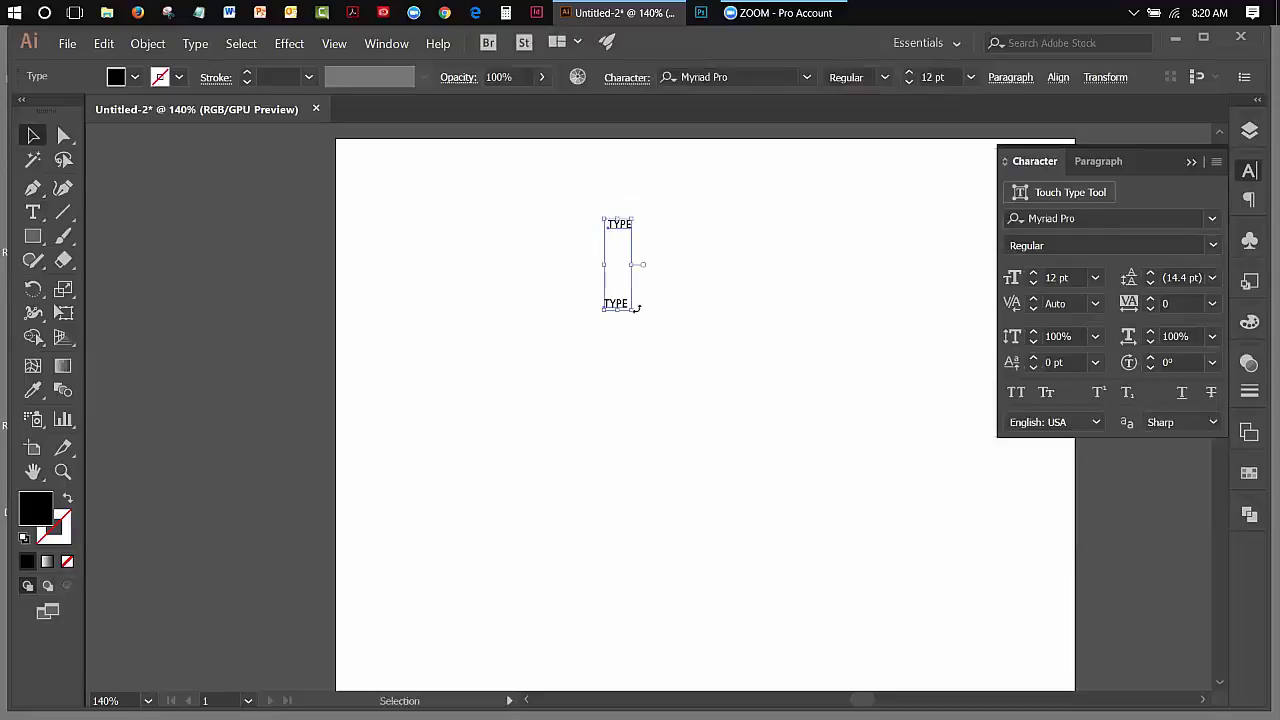
left_click_drag(633, 310, 740, 360)
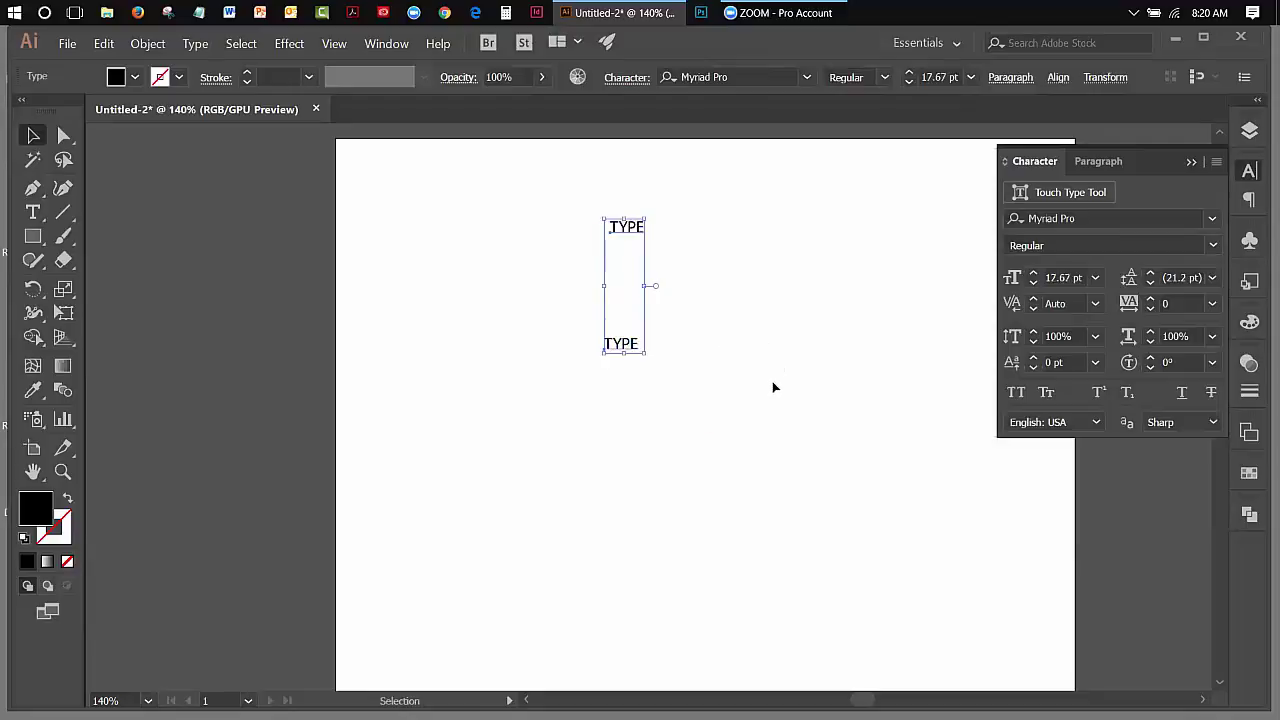
- Scale both TYPE texts by 300% in the Scale dialog, then undo that scale
left_click(62, 313)
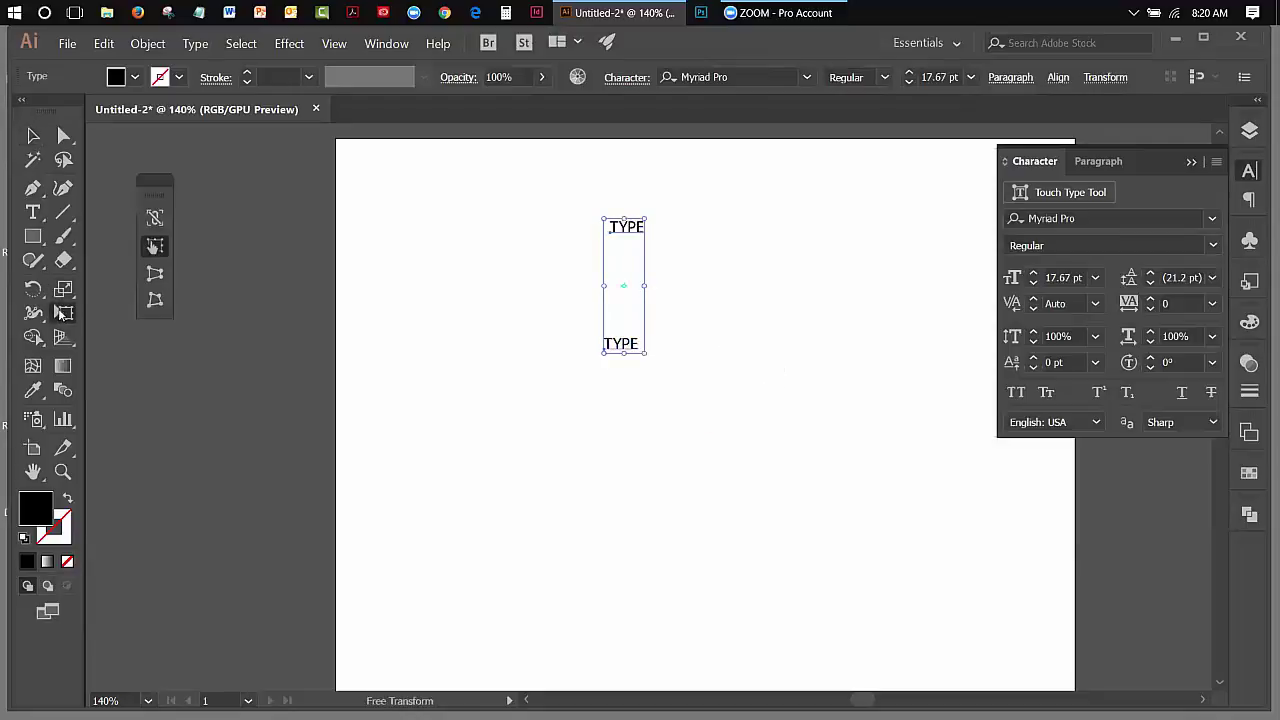
double_click(63, 288)
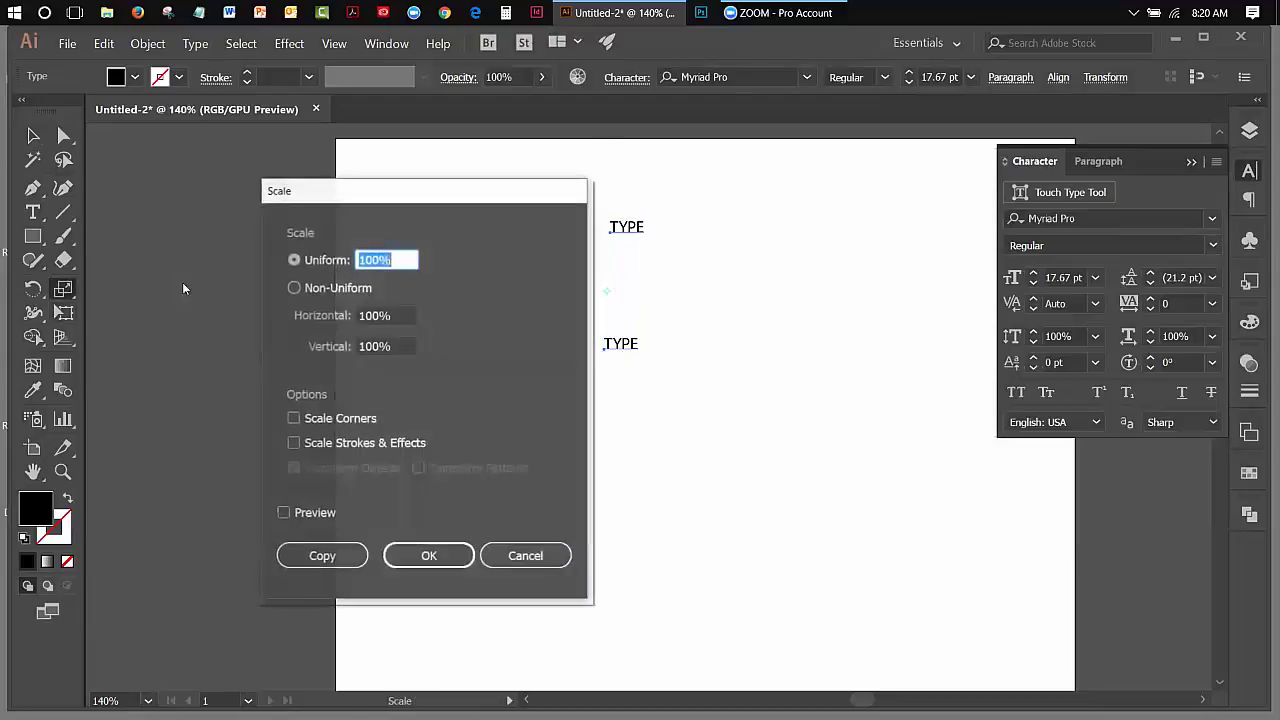
left_click_drag(384, 259, 349, 258)
type("300")
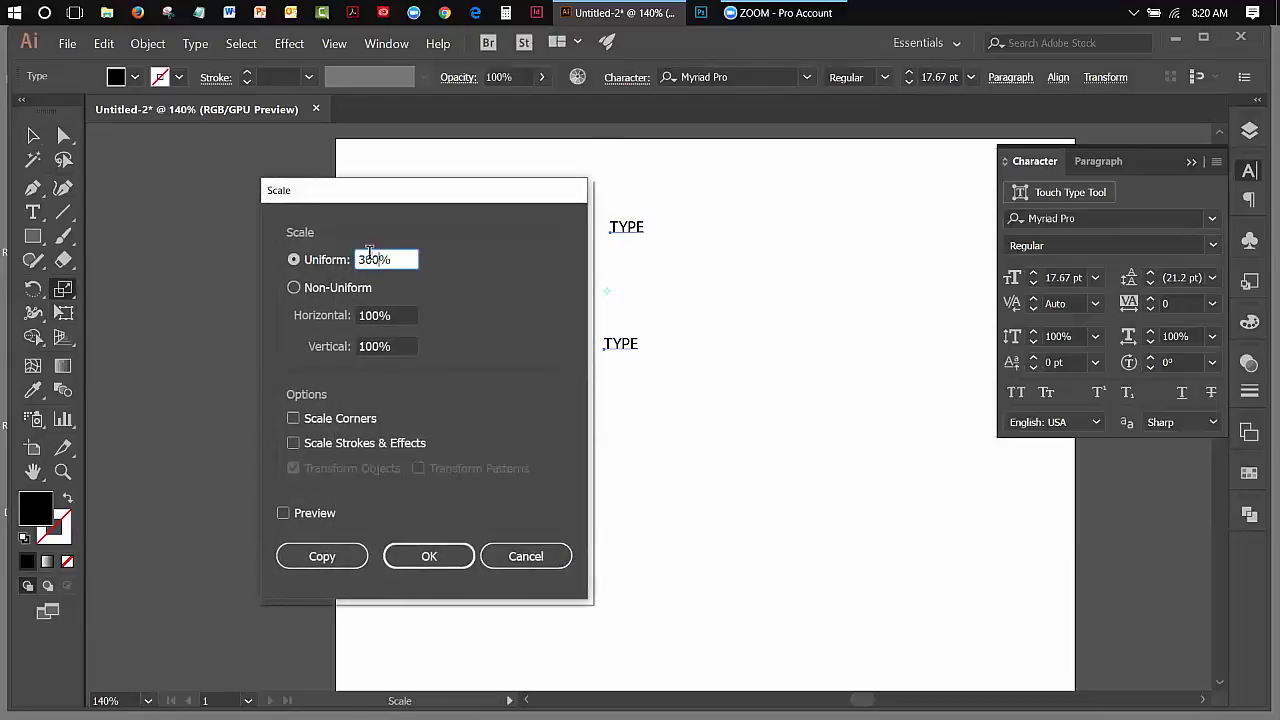
left_click(446, 556)
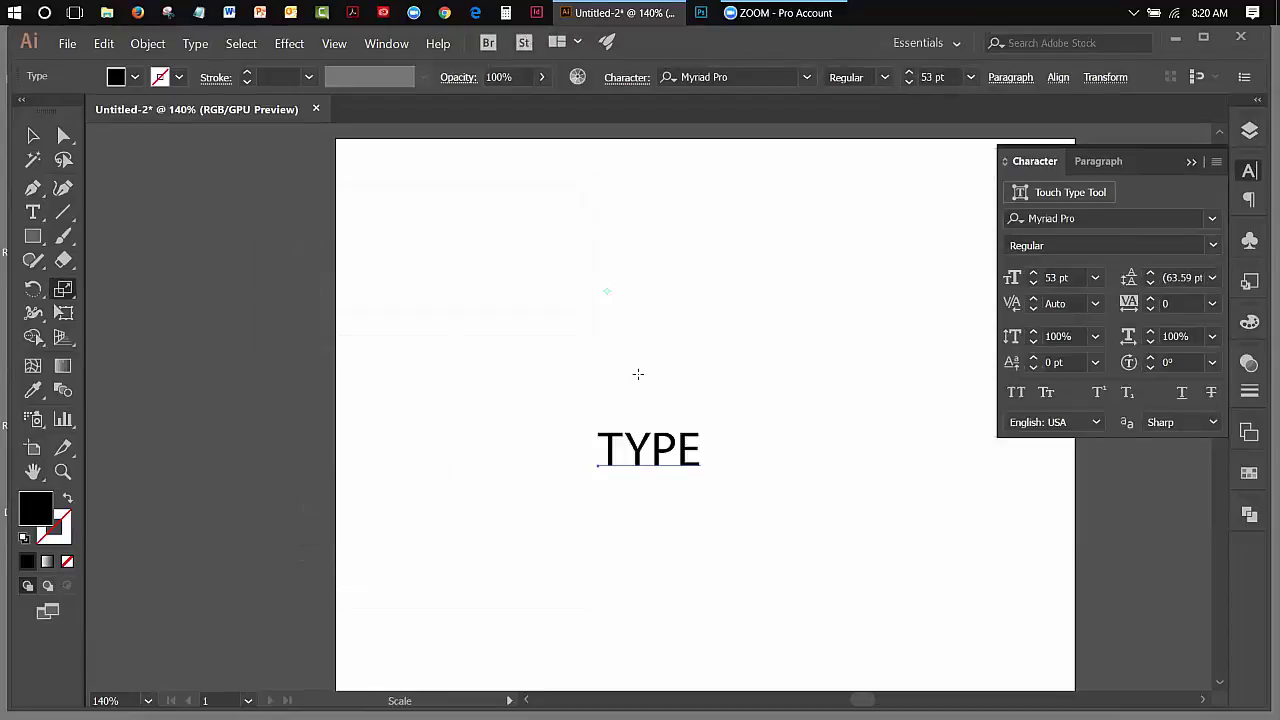
left_click(105, 46)
left_click(112, 64)
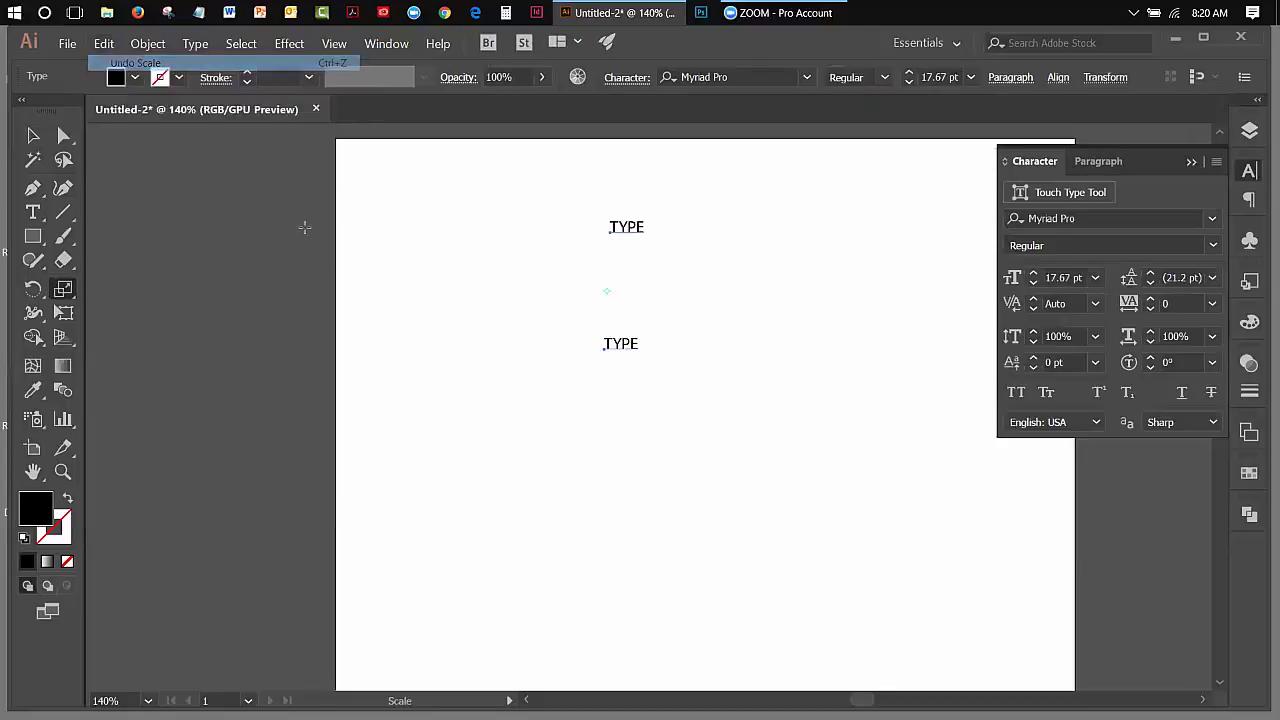
left_click(33, 135)
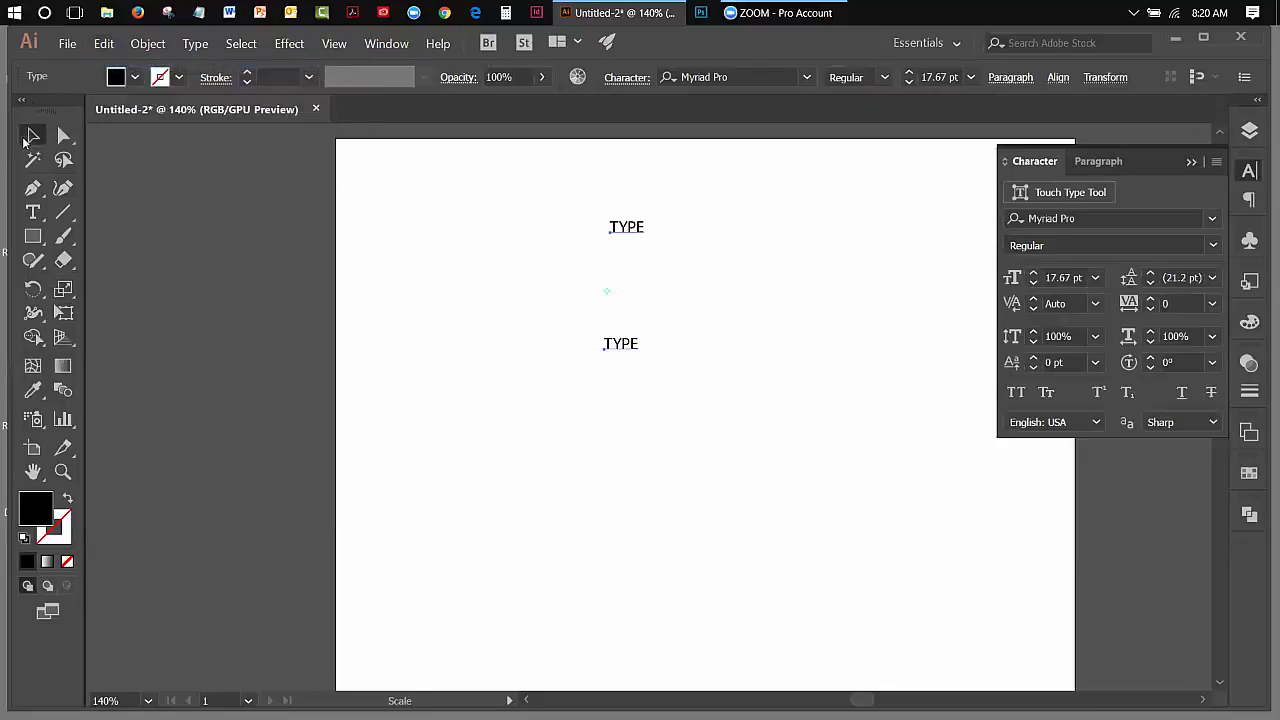
- Stack the upper TYPE onto the lower one and raise both to 92 pt
left_click(708, 305)
left_click_drag(641, 233, 671, 377)
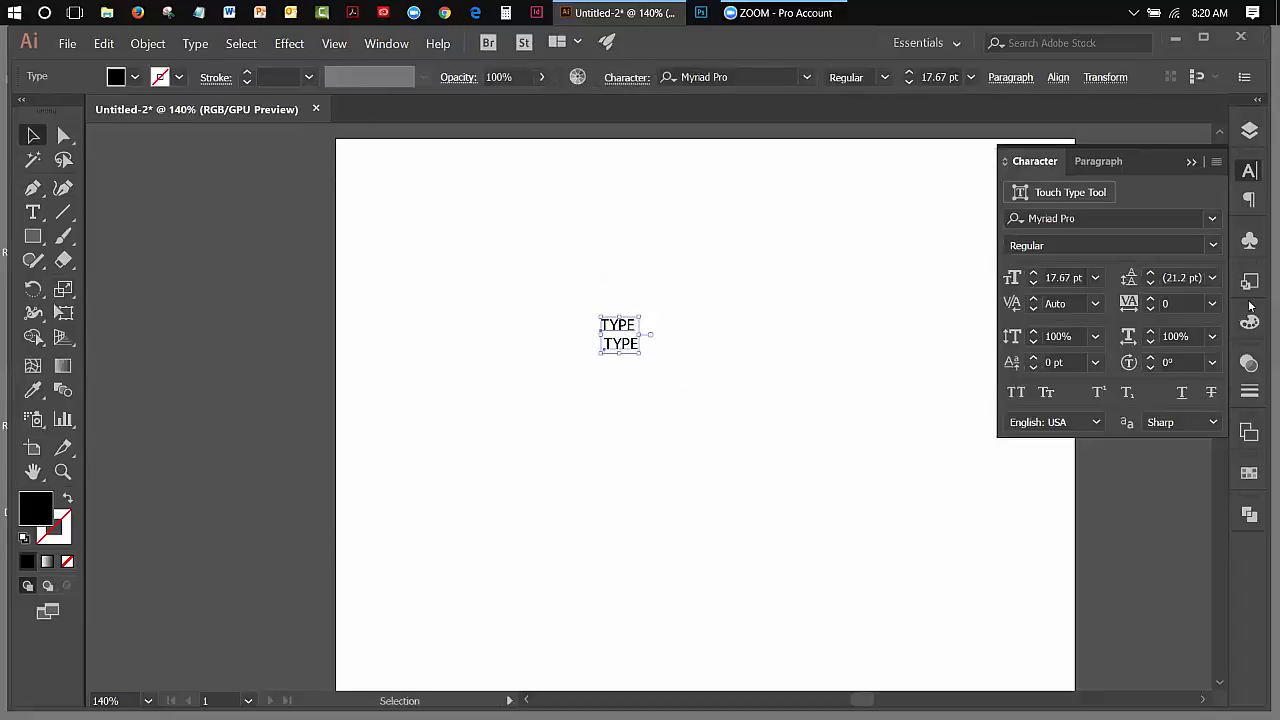
left_click(1034, 274)
left_click_drag(1034, 274, 1036, 277)
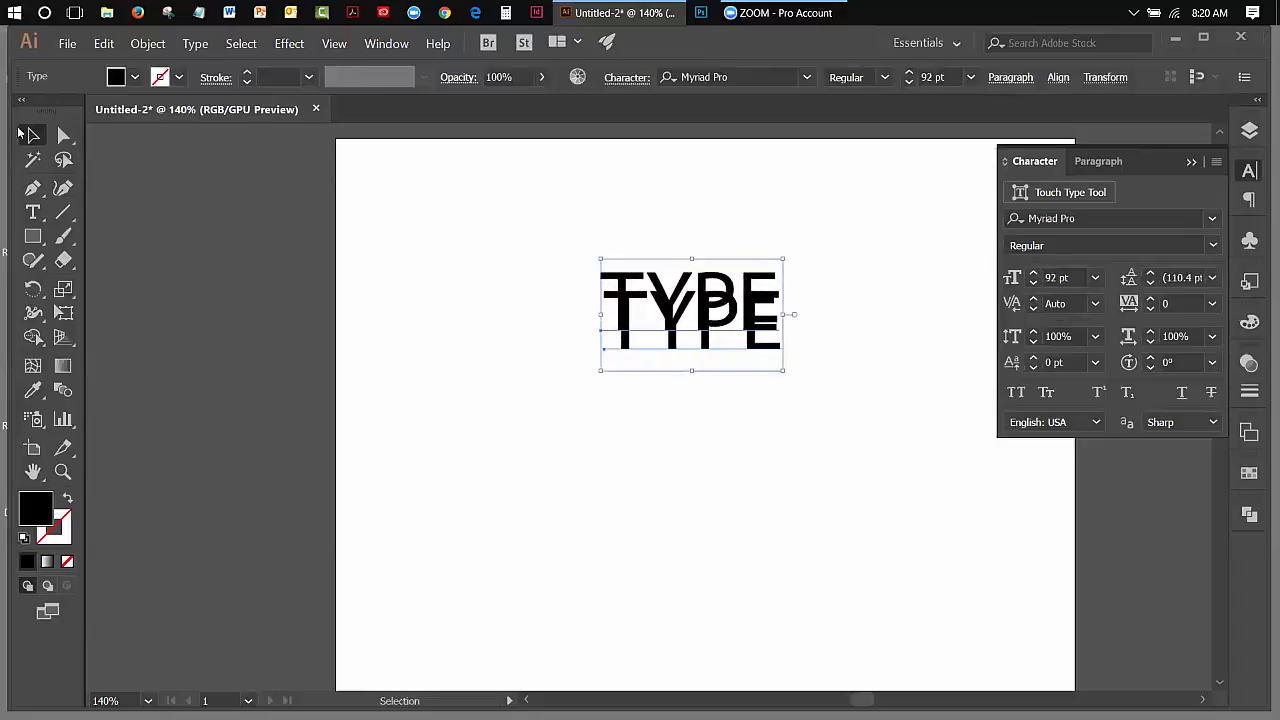
- Move the lower TYPE down so the lines don't overlap, and hide the bounding box
left_click(740, 358)
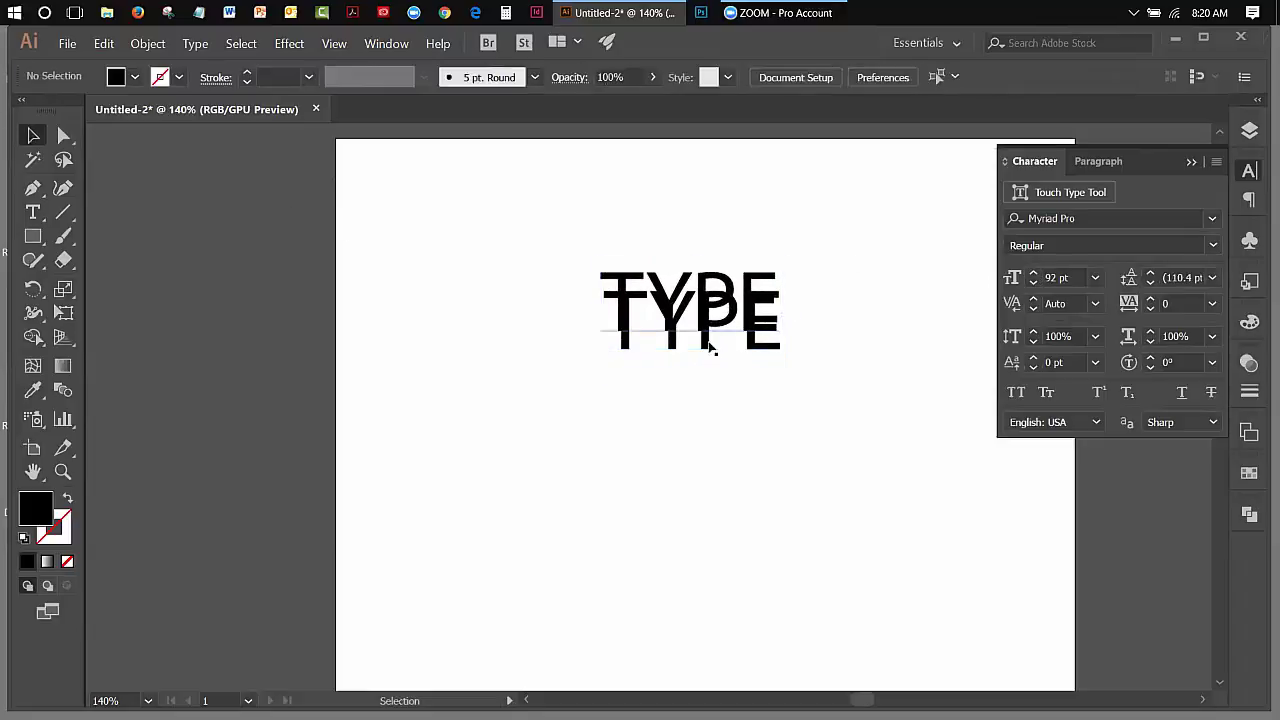
left_click_drag(706, 400, 706, 542)
mouse_move(703, 320)
left_mouse_down()
mouse_move(718, 330)
mouse_move(686, 309)
left_mouse_up()
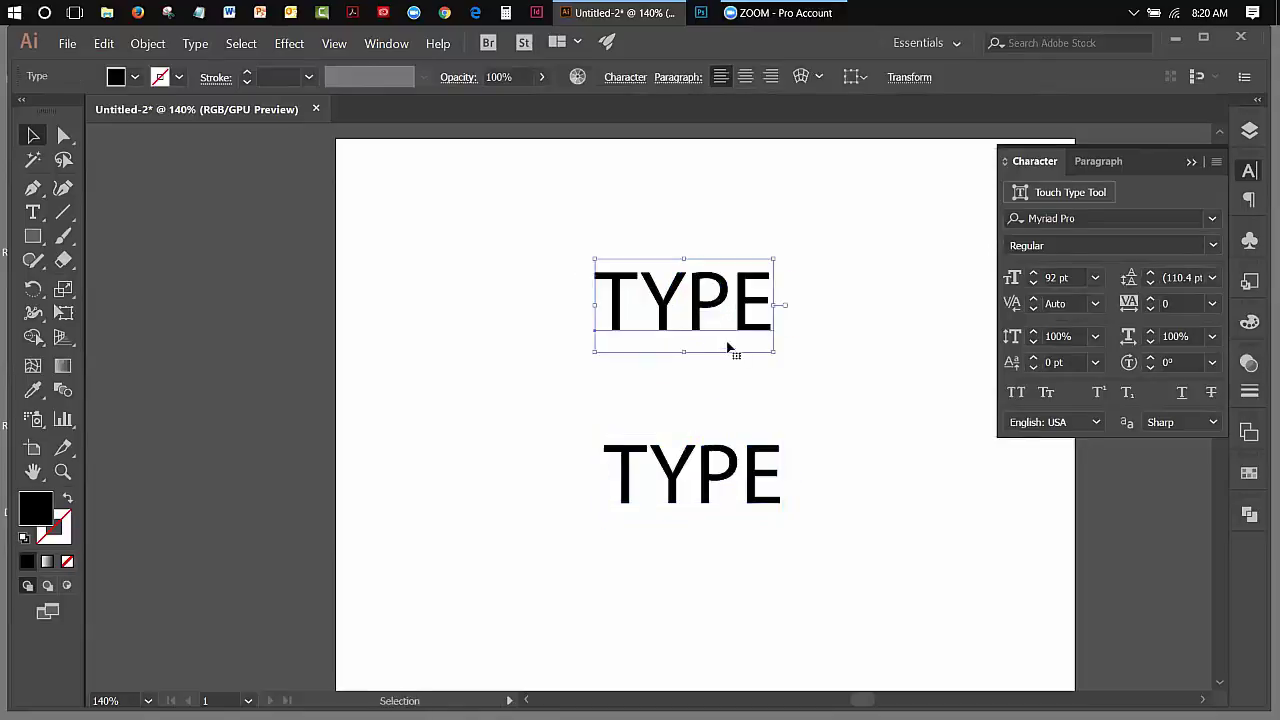
left_click(334, 43)
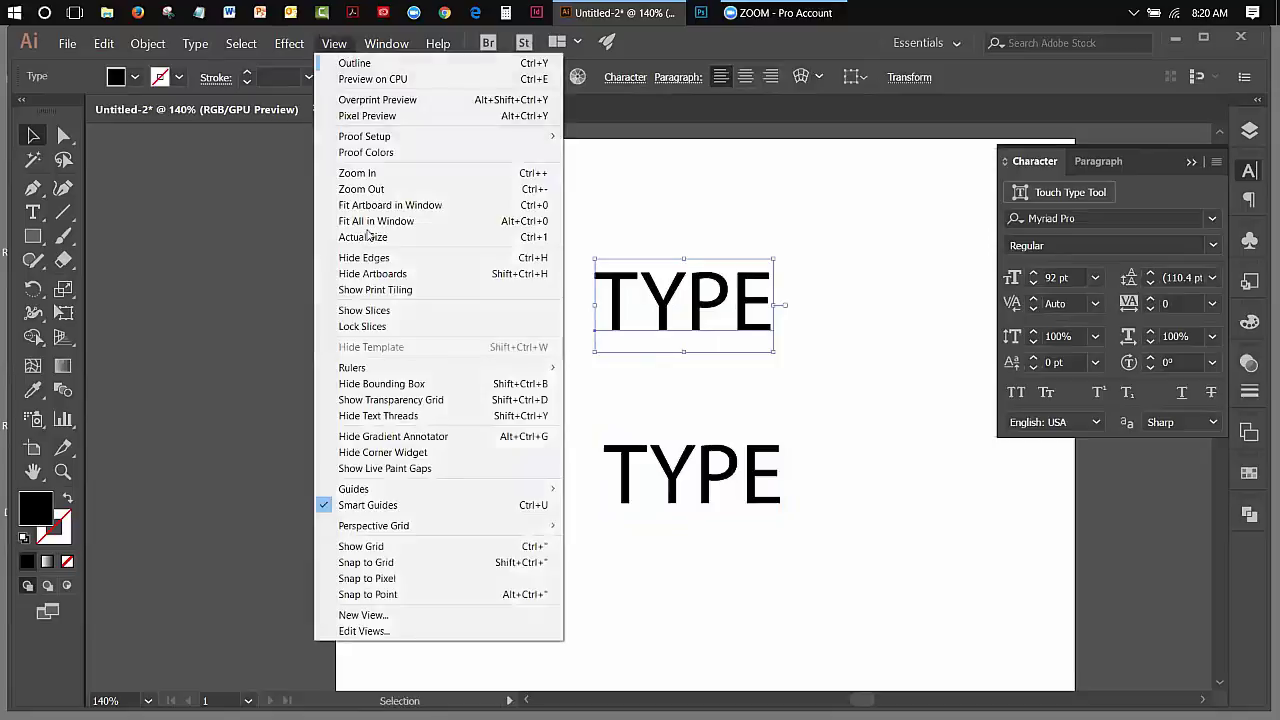
left_click(393, 385)
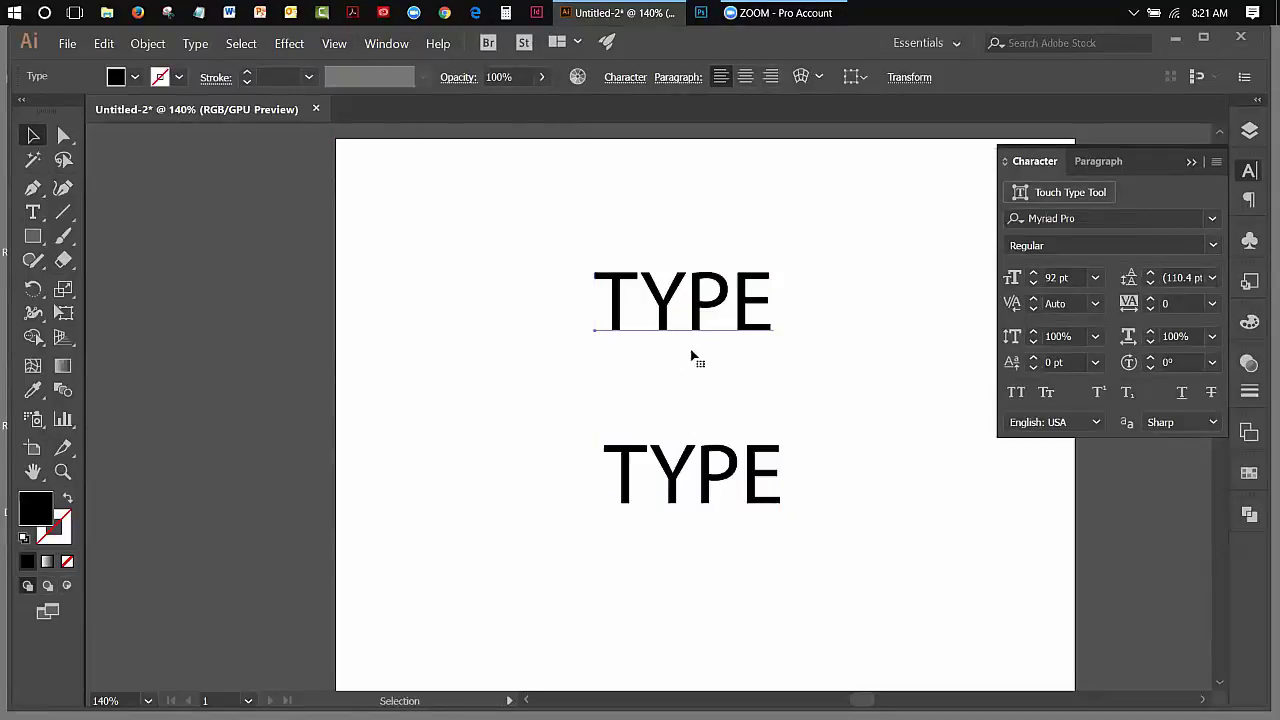
left_click_drag(545, 251, 824, 549)
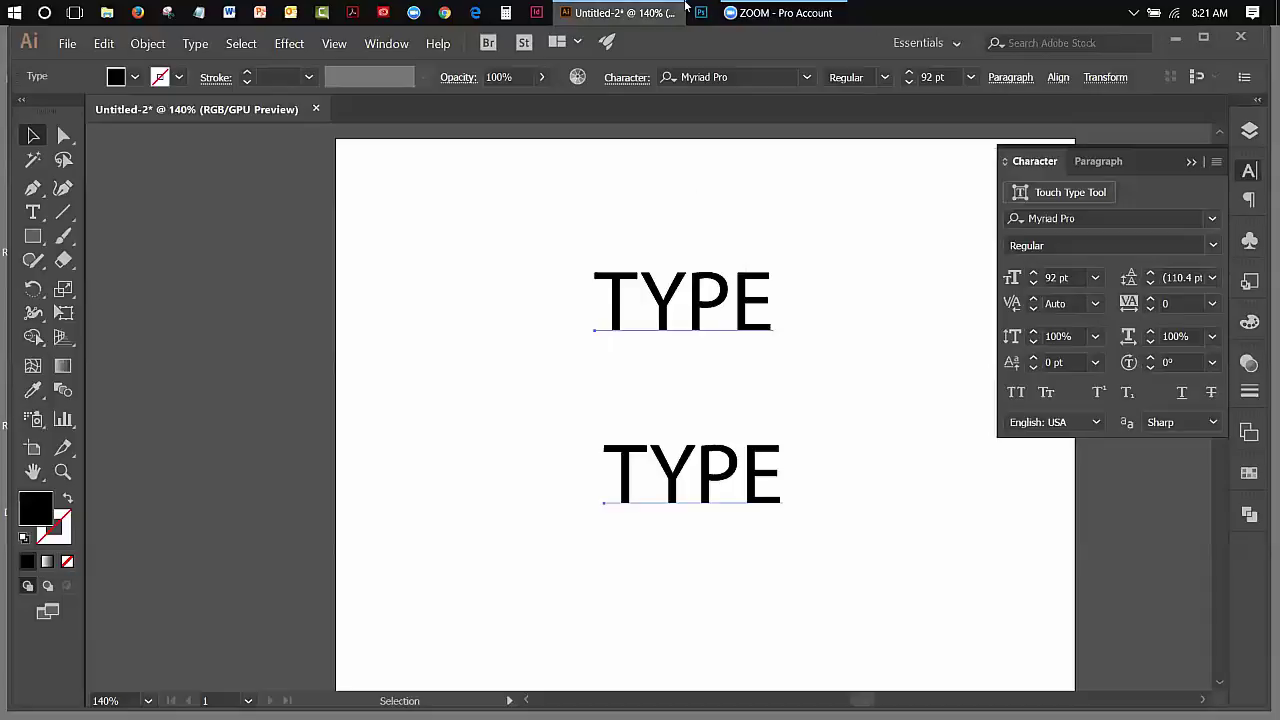
- Retype the upper word as BILL and set it in MathildeCastleland
key("t")
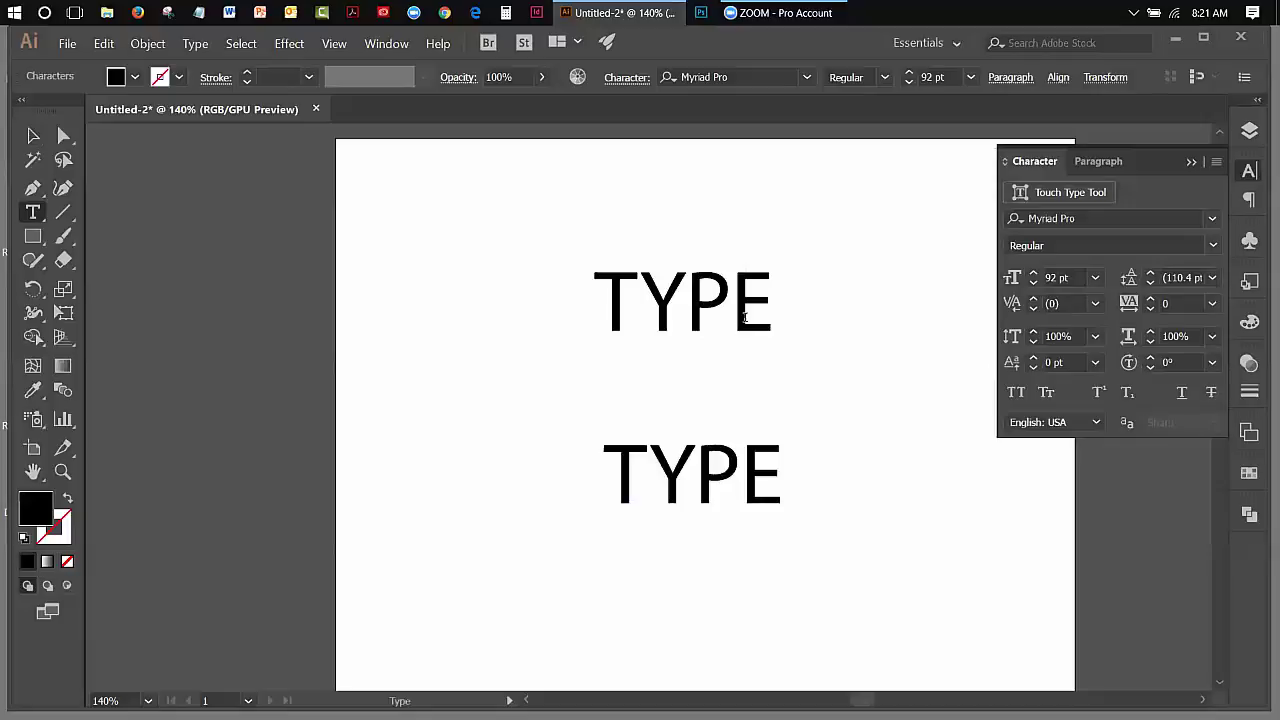
double_click(754, 314)
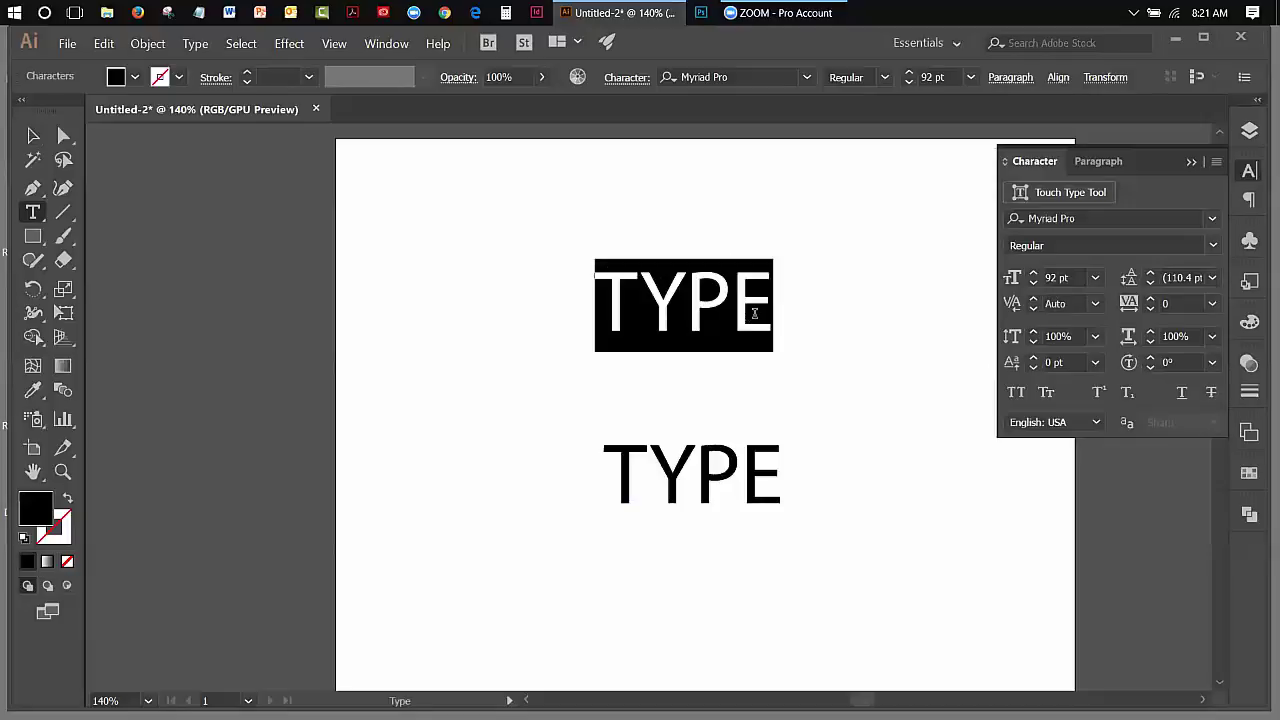
type("BILL")
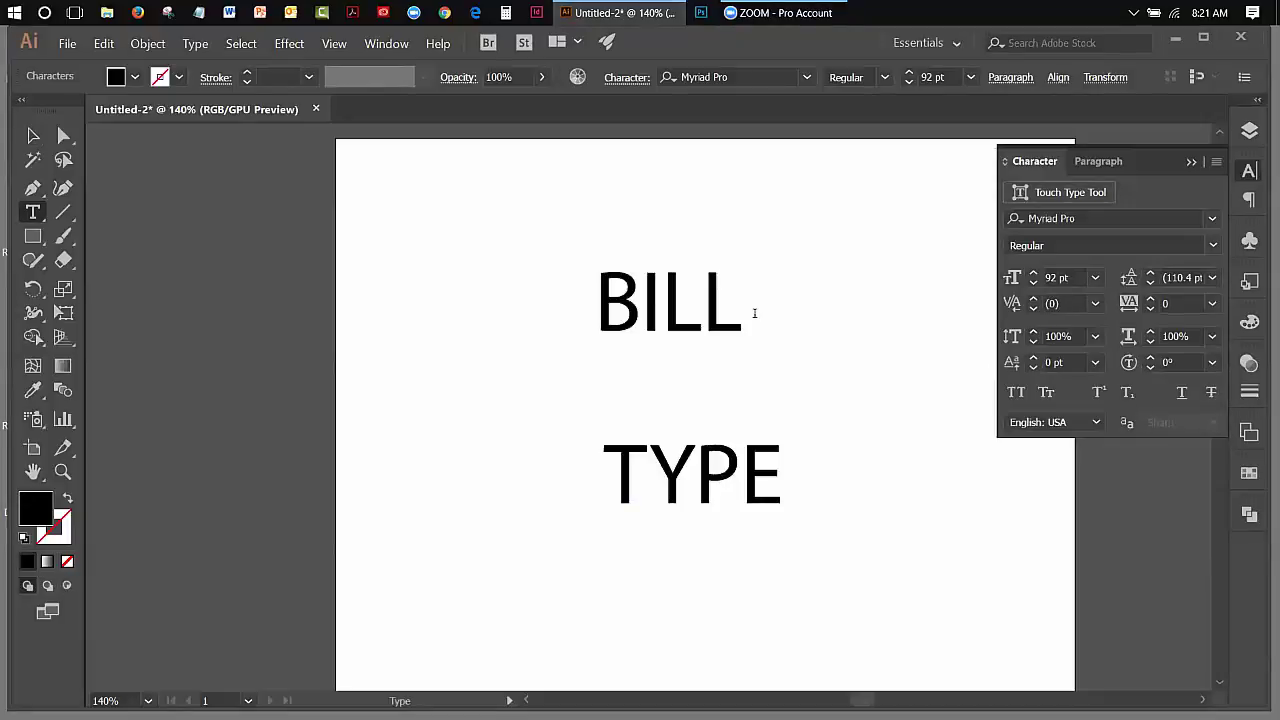
left_click(33, 136)
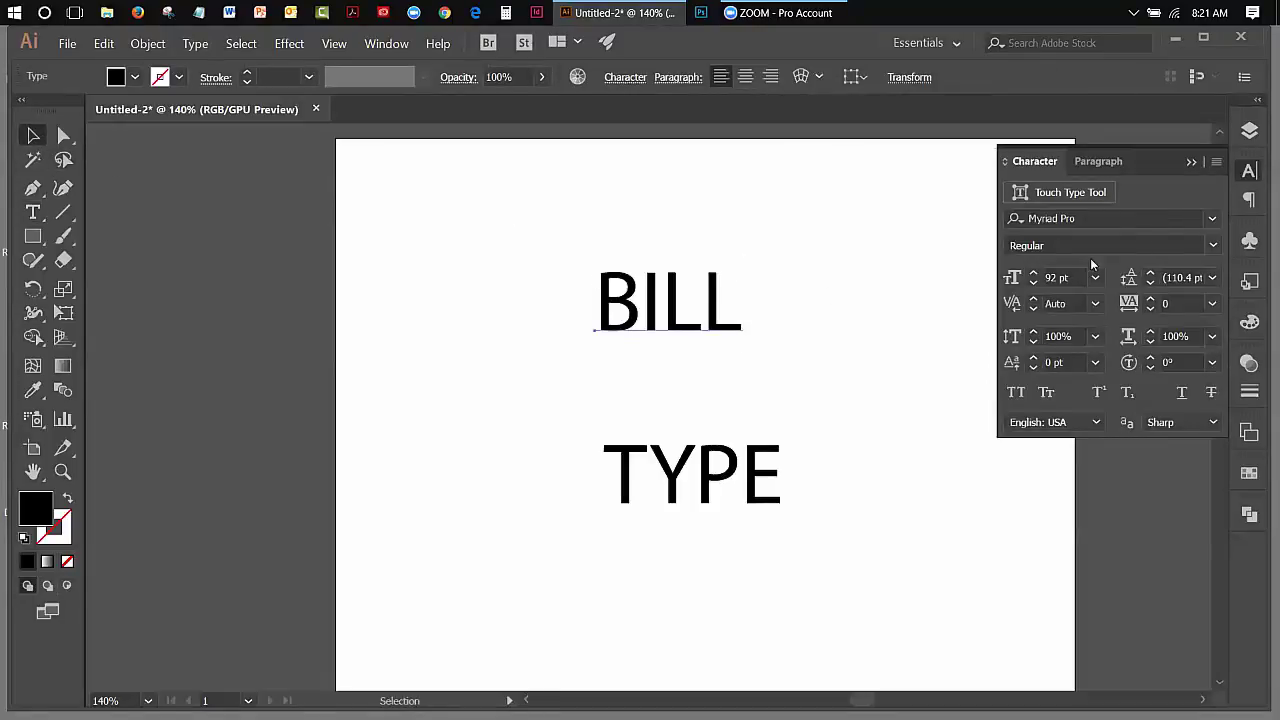
left_click(1211, 220)
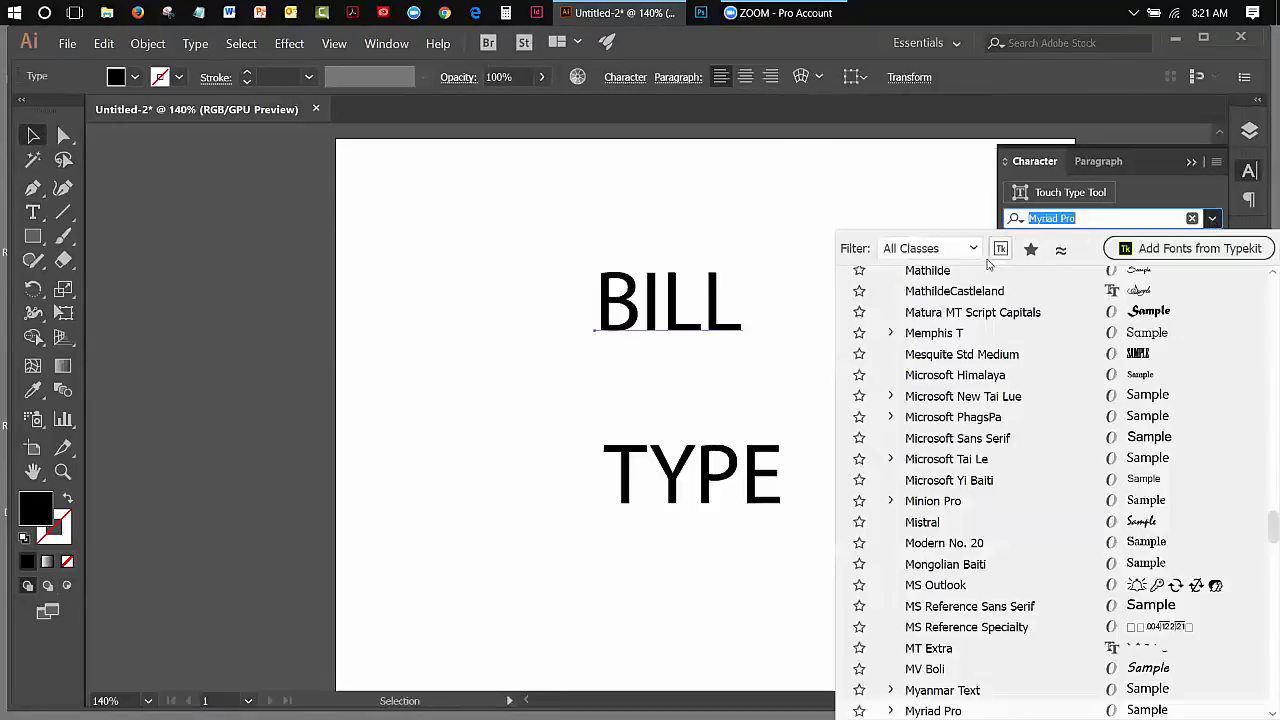
left_click(982, 290)
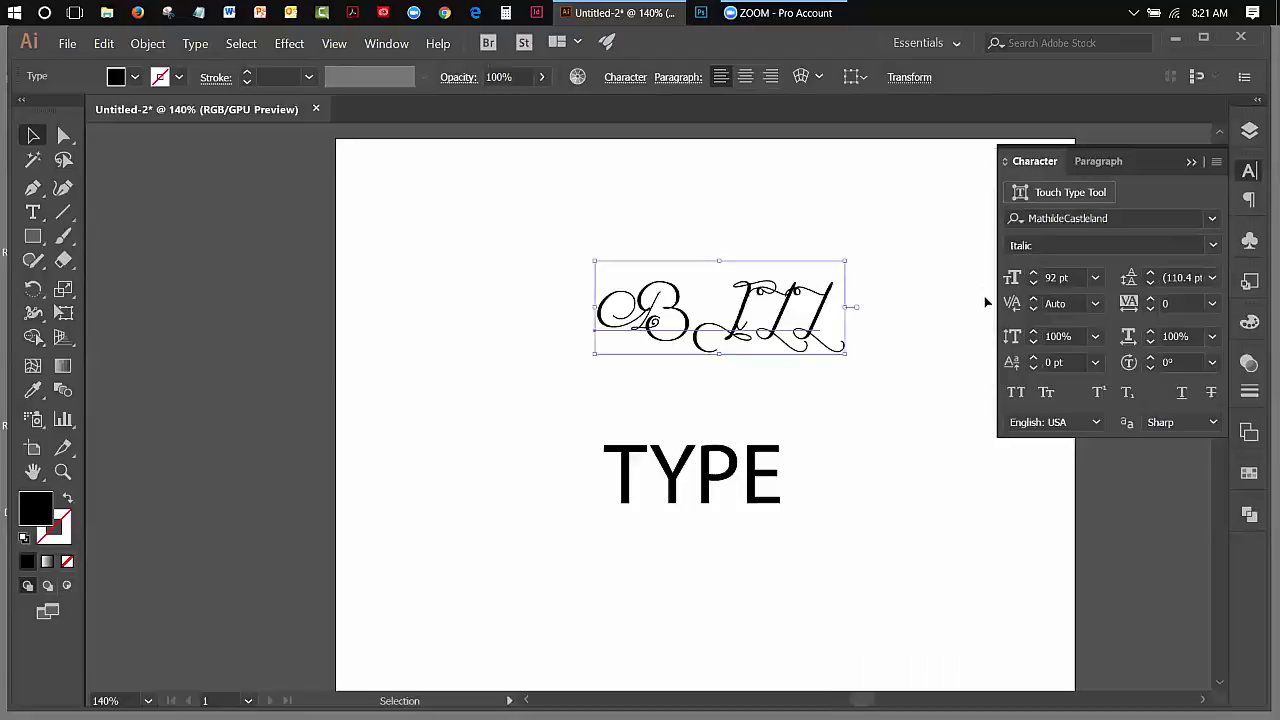
- Change BILL to 'Bill' by replacing the last three letters with lowercase 'ill'
left_click(868, 316)
left_click(820, 333)
double_click(820, 333)
double_click(820, 333)
left_click_drag(820, 333, 690, 316)
key("BackSpace")
type("ill")
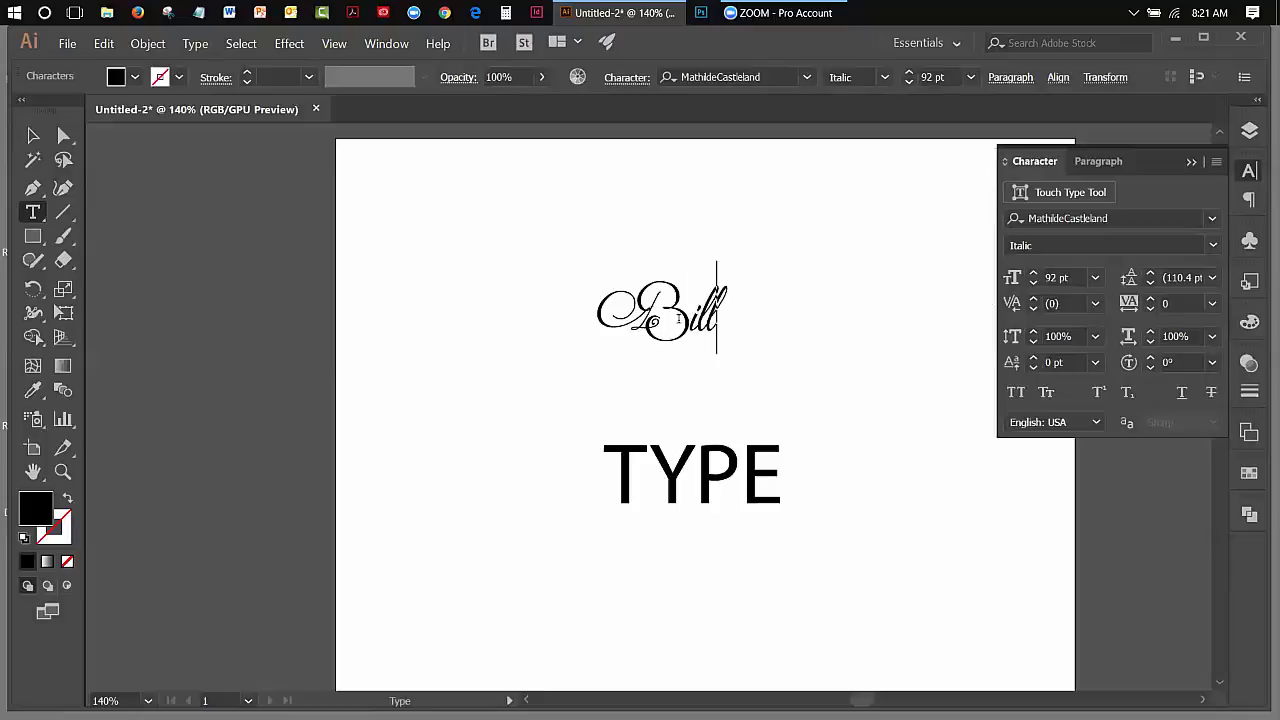
key("Escape")
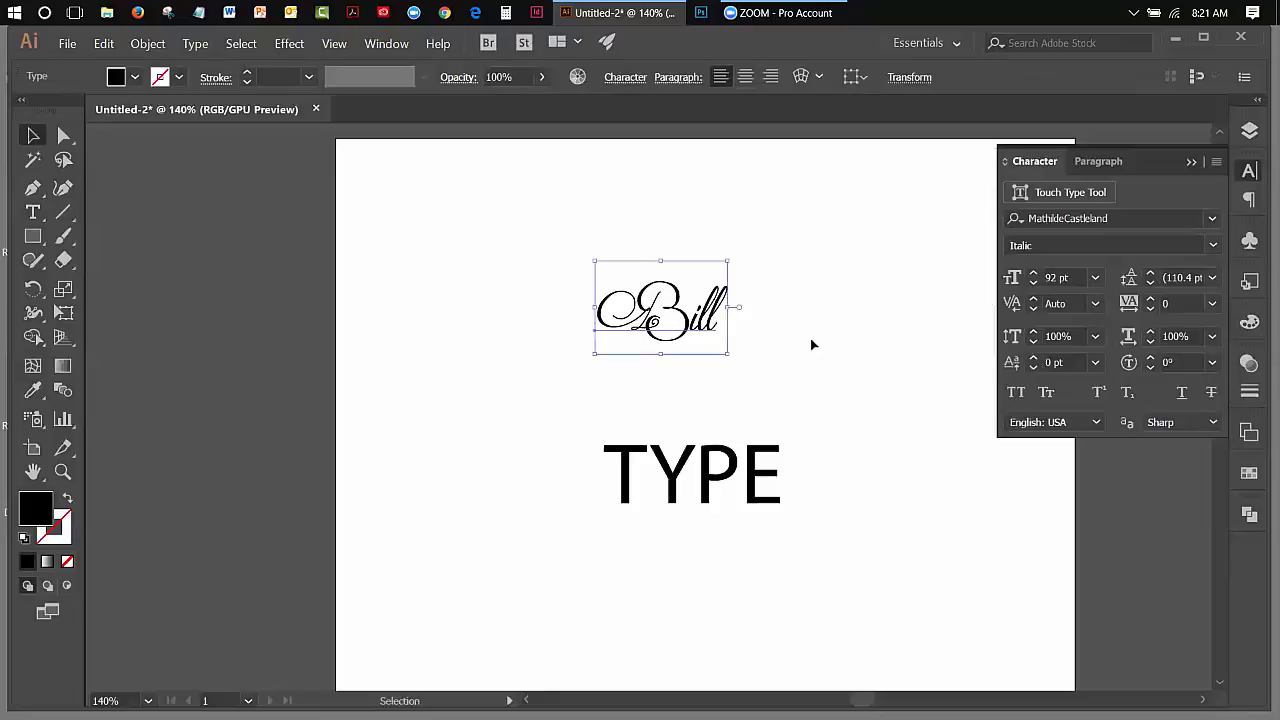
- Change Bill's font to Lighthouse Personal Use, keeping the Regular style
left_click(316, 197)
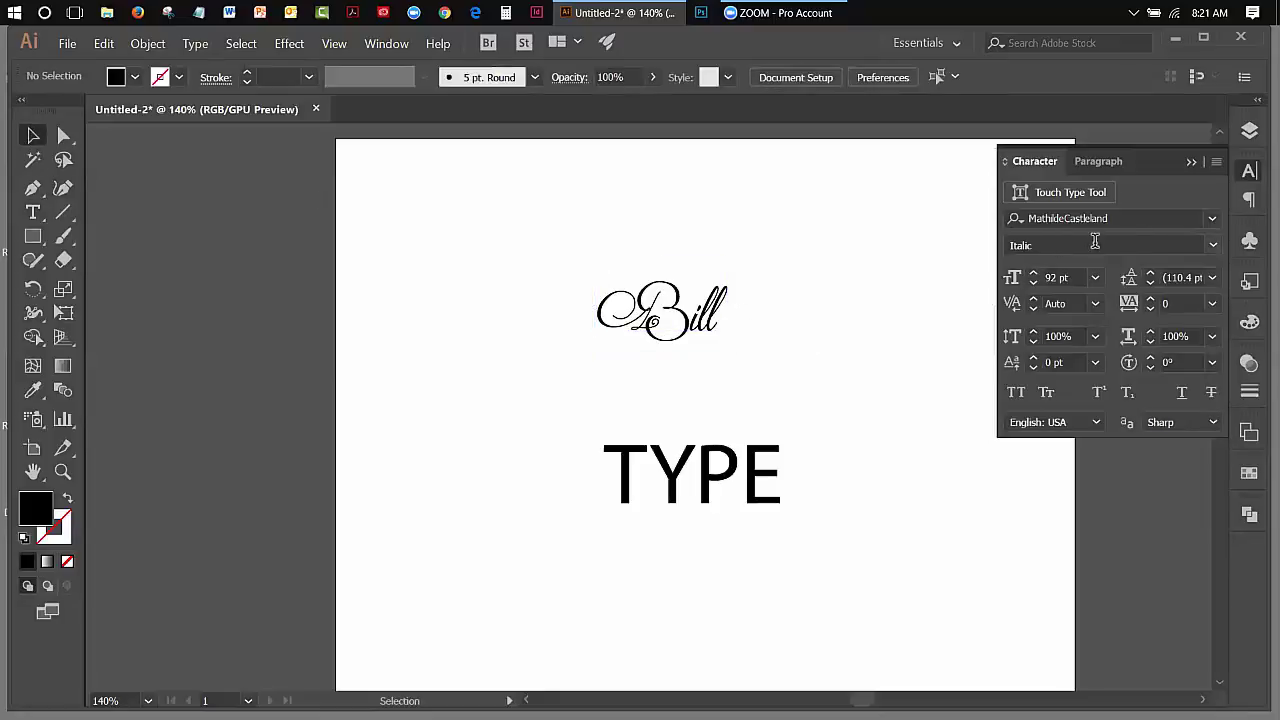
left_click(1212, 246)
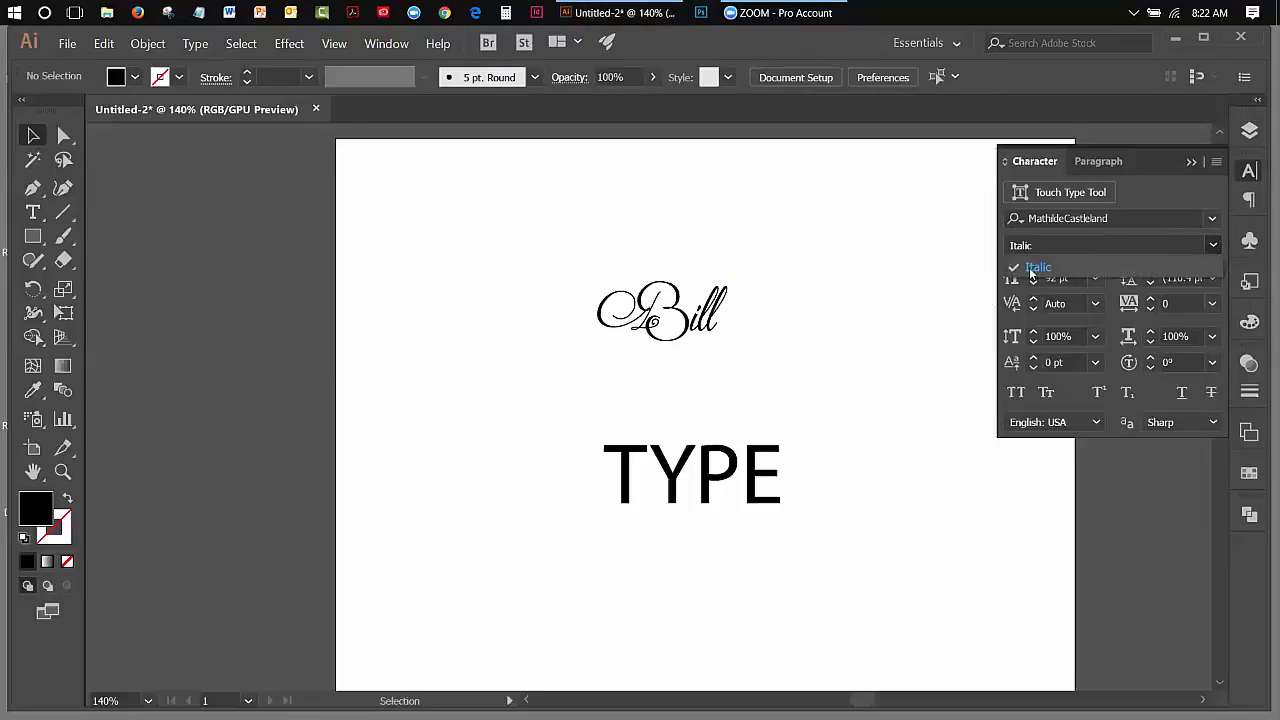
left_click(1214, 219)
left_click(673, 322)
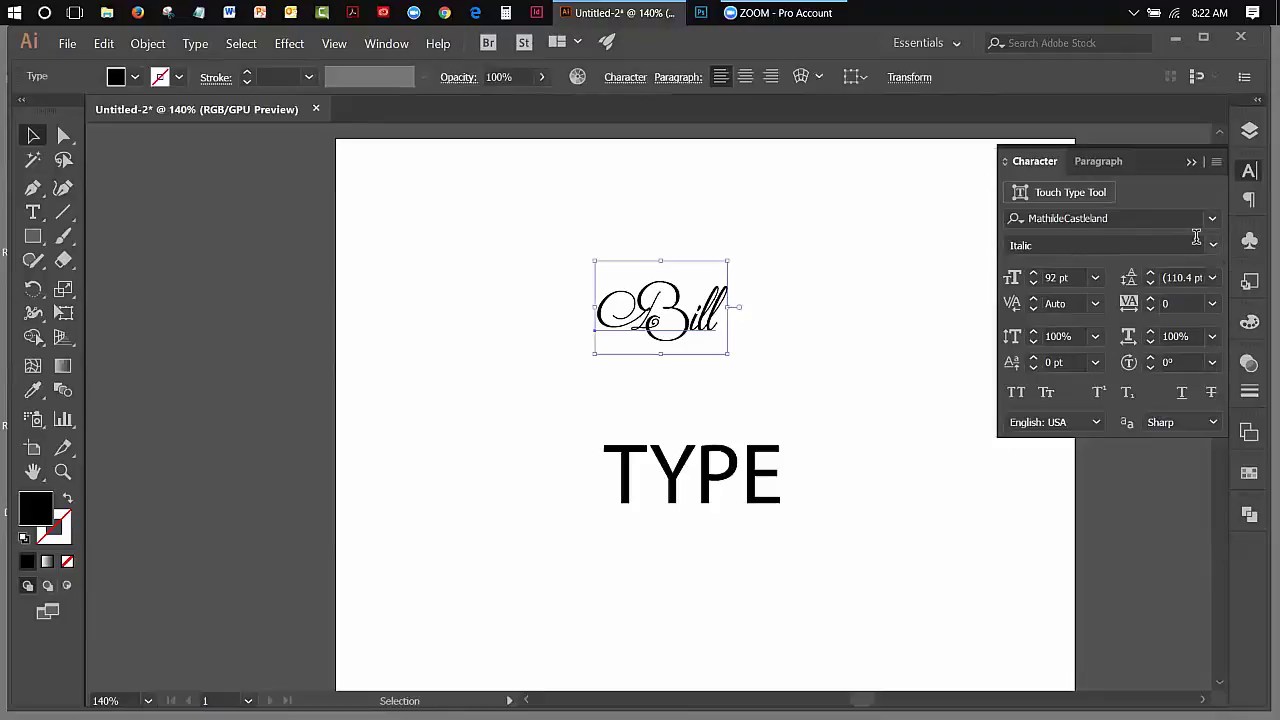
left_click(1212, 220)
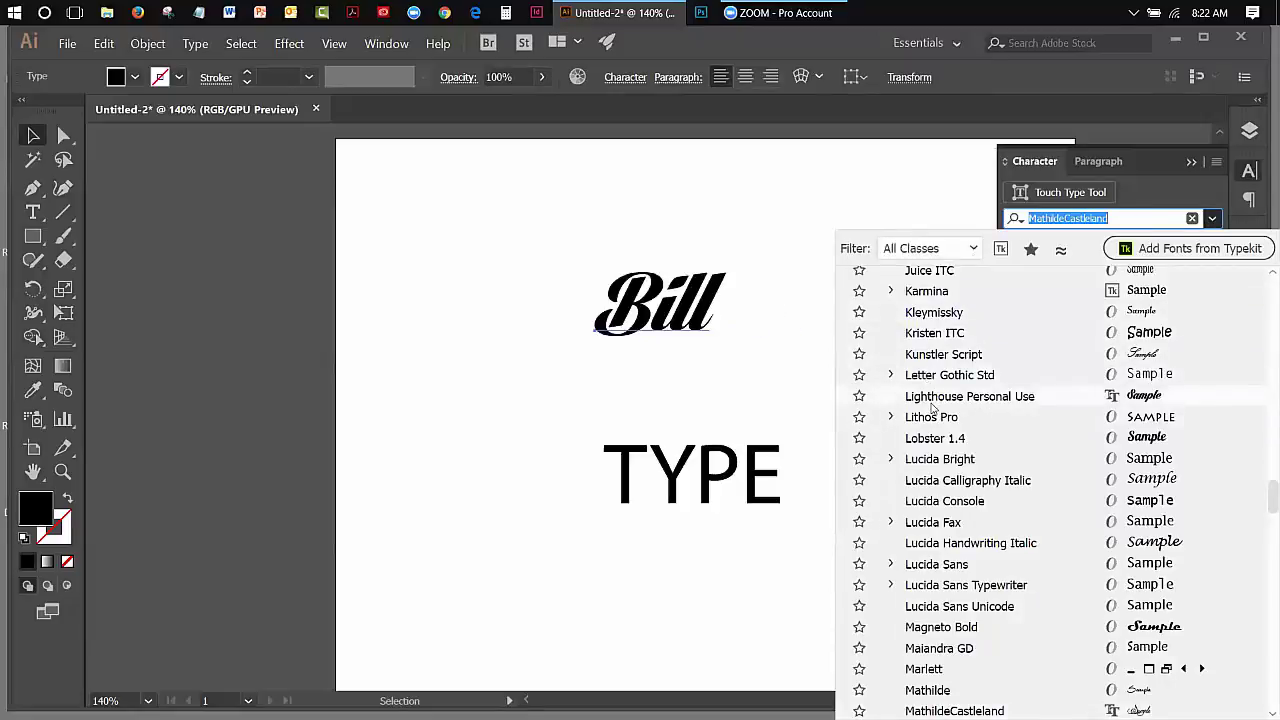
left_click(932, 402)
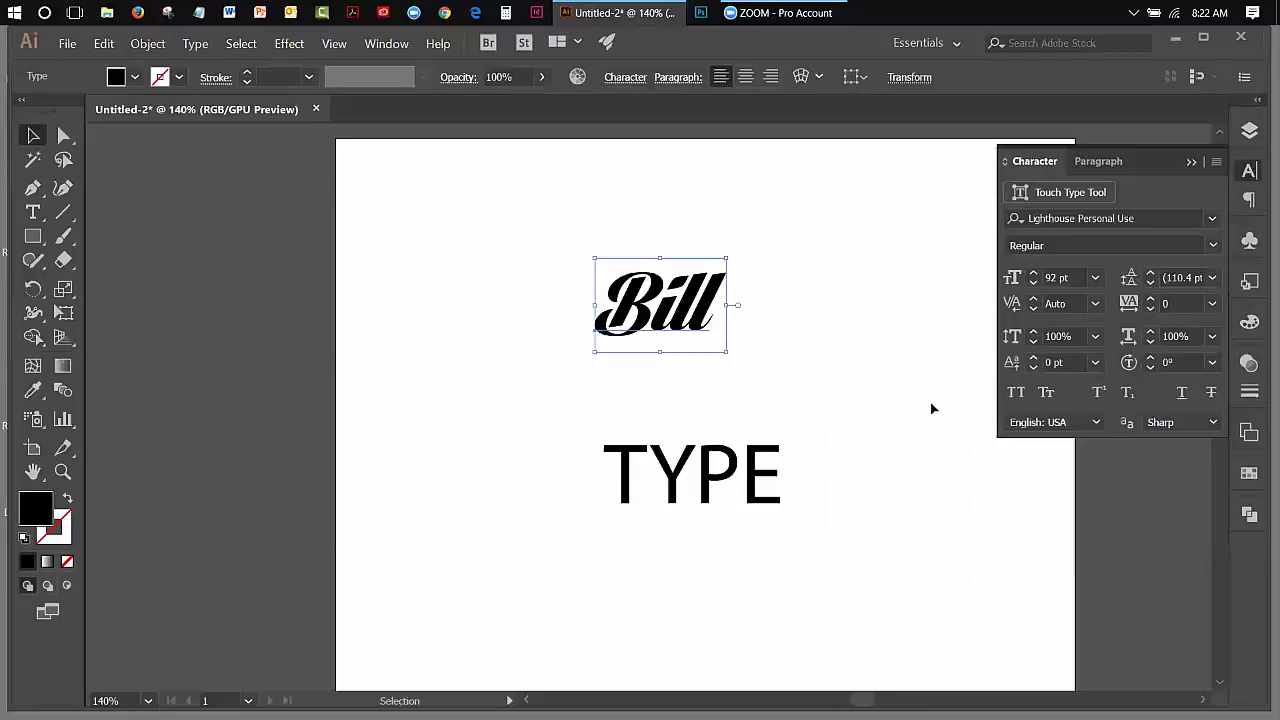
left_click(1206, 245)
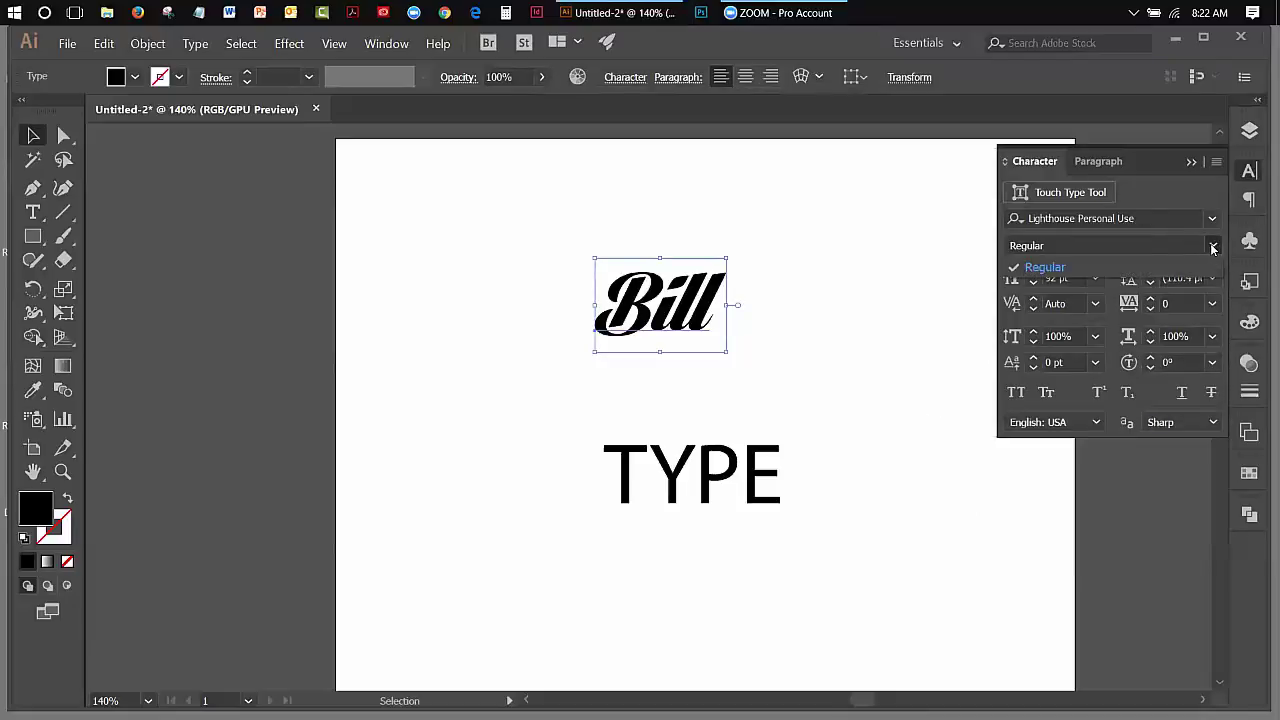
left_click(803, 319)
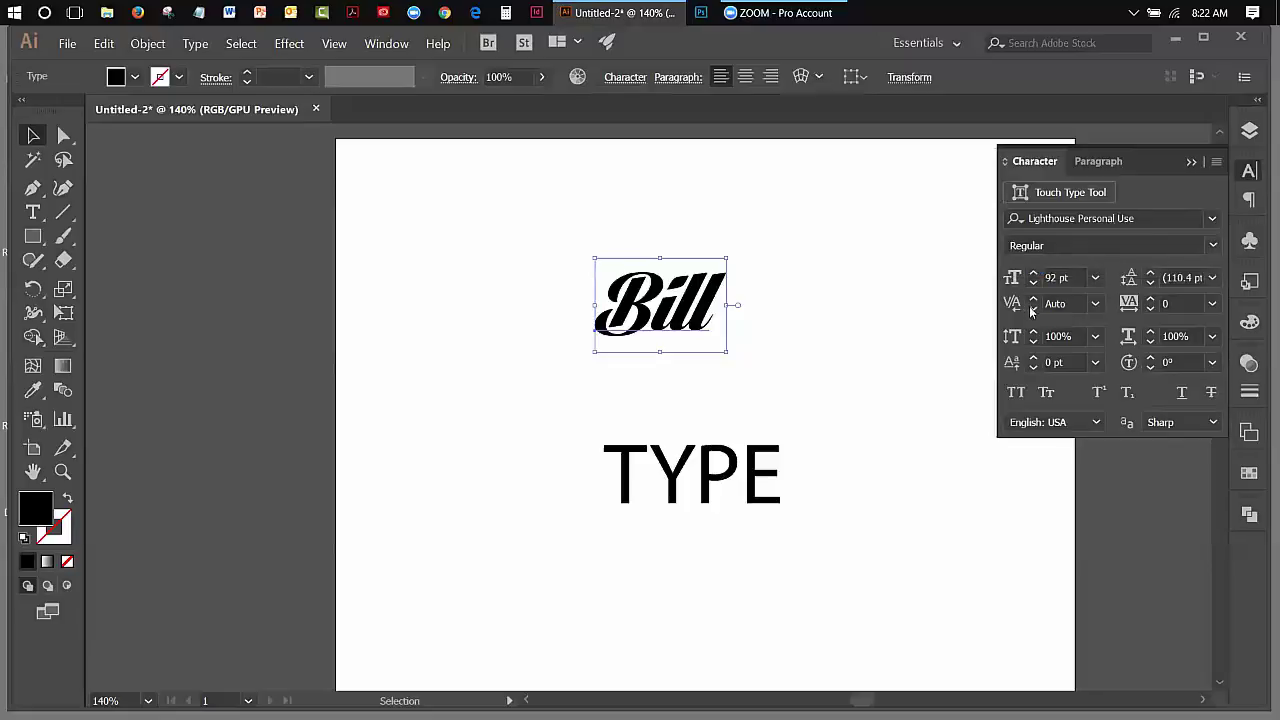
- Increase Bill's letter tracking step by step to 60
left_click(1150, 299)
left_click(1150, 299)
left_click(1150, 299)
left_click(1150, 299)
left_click(1150, 299)
left_click(1150, 299)
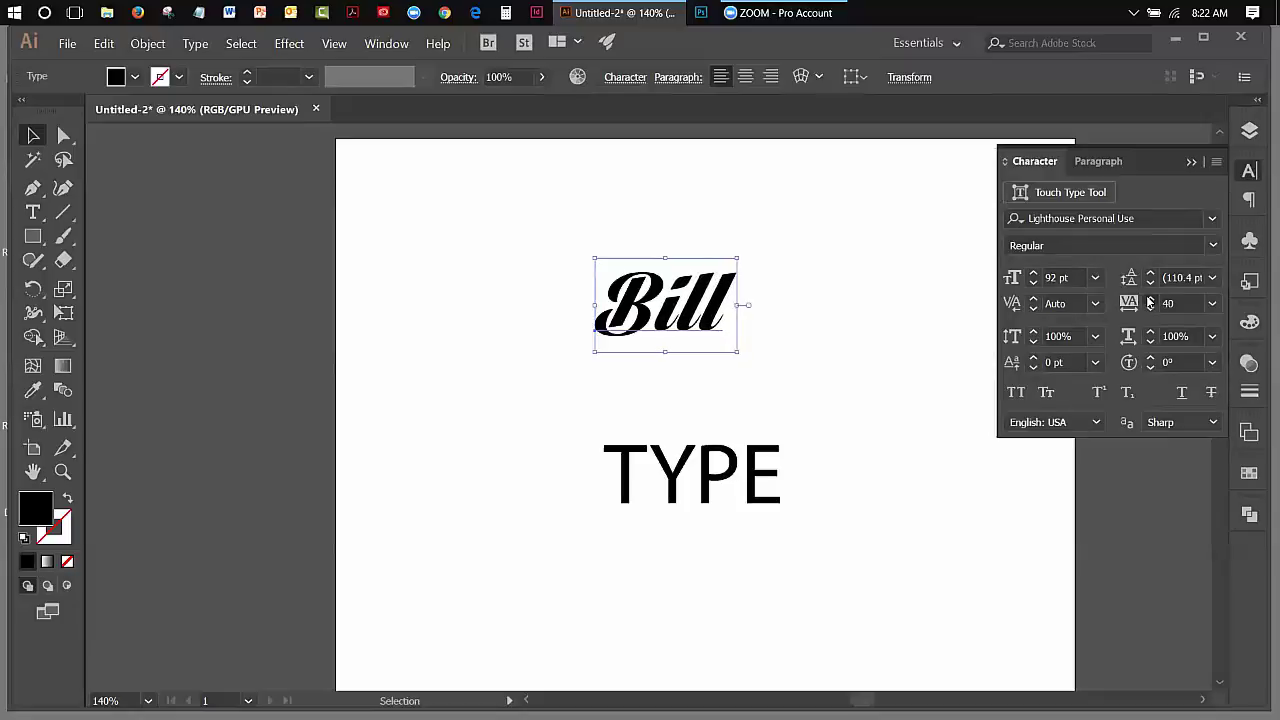
left_click(1150, 299)
left_click(1150, 299)
left_click(1150, 299)
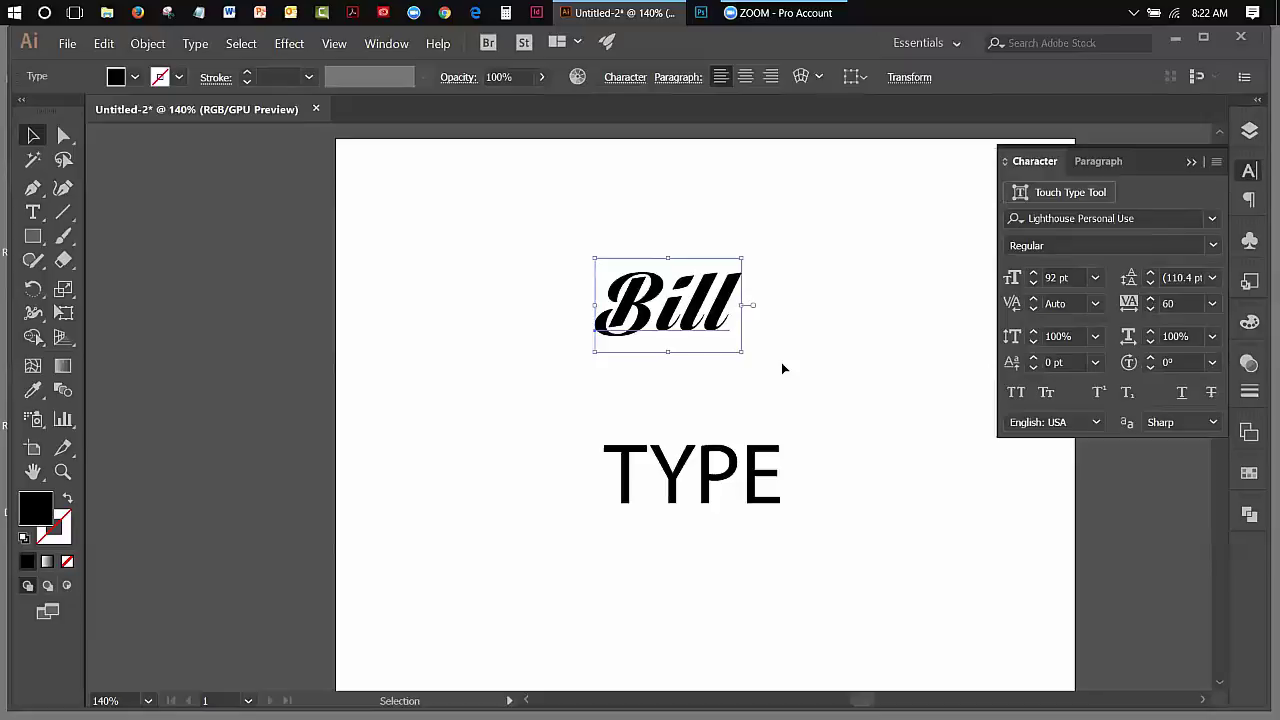
- Turn off bounding box display for selected objects, then select Bill and TYPE together
left_click(733, 483)
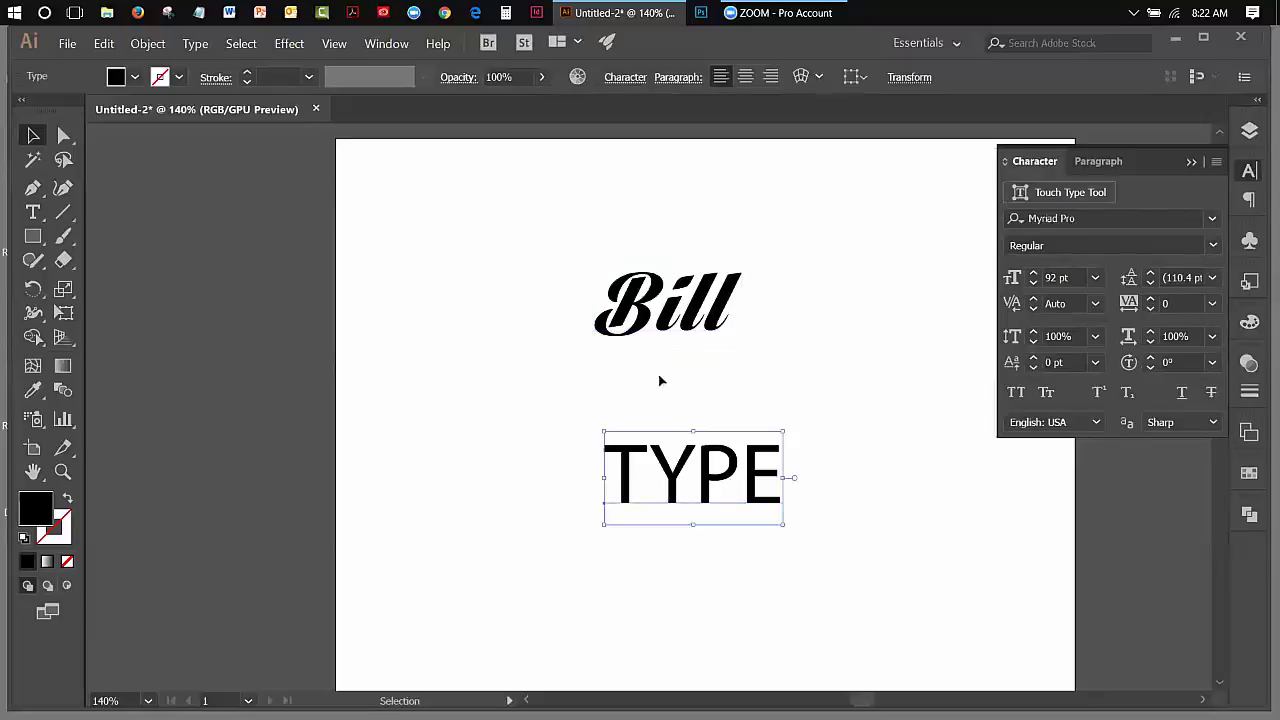
left_click(332, 44)
left_click(418, 384)
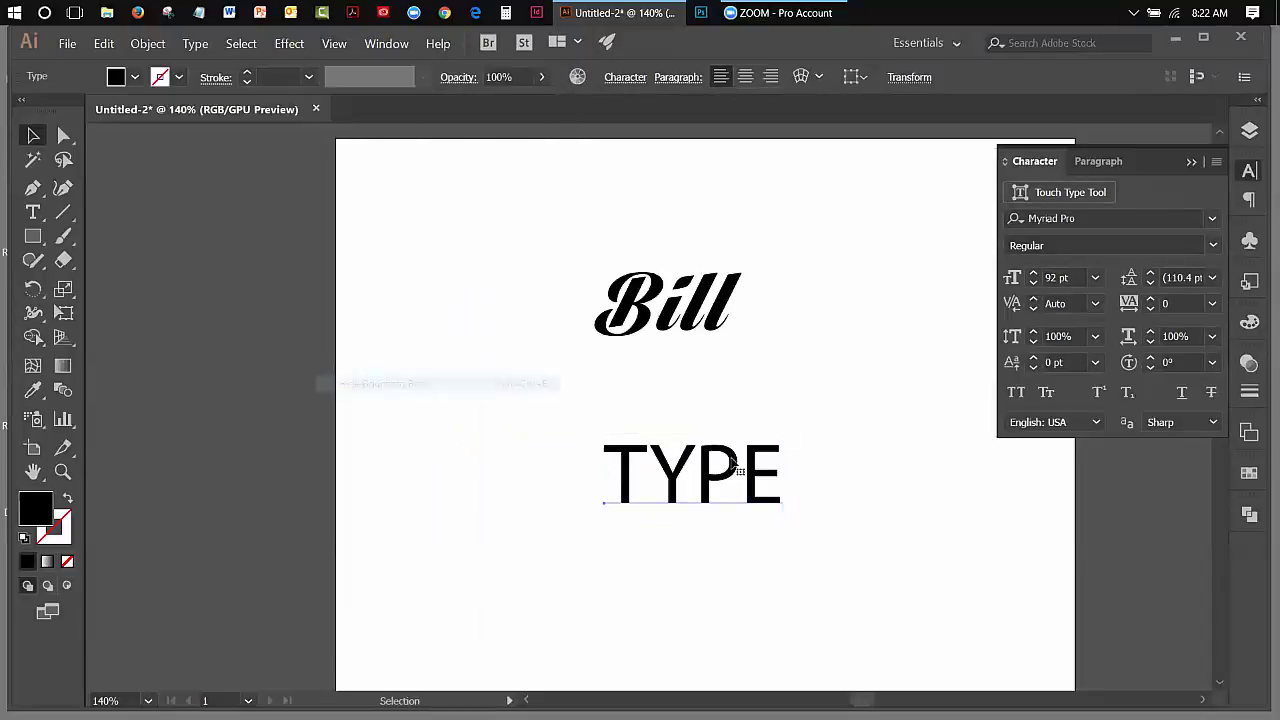
left_click(714, 332)
left_click_drag(539, 277, 838, 558)
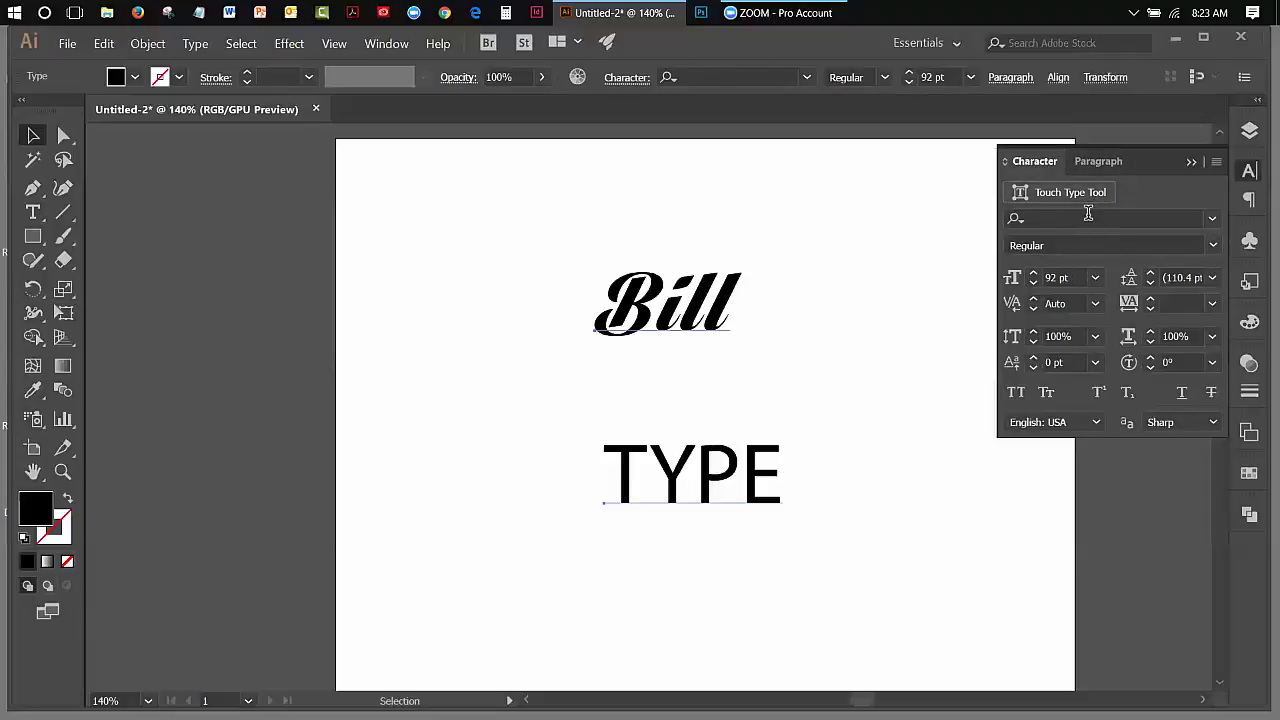
- Convert the TYPE text to outlines with Type > Create Outlines
left_click(578, 450)
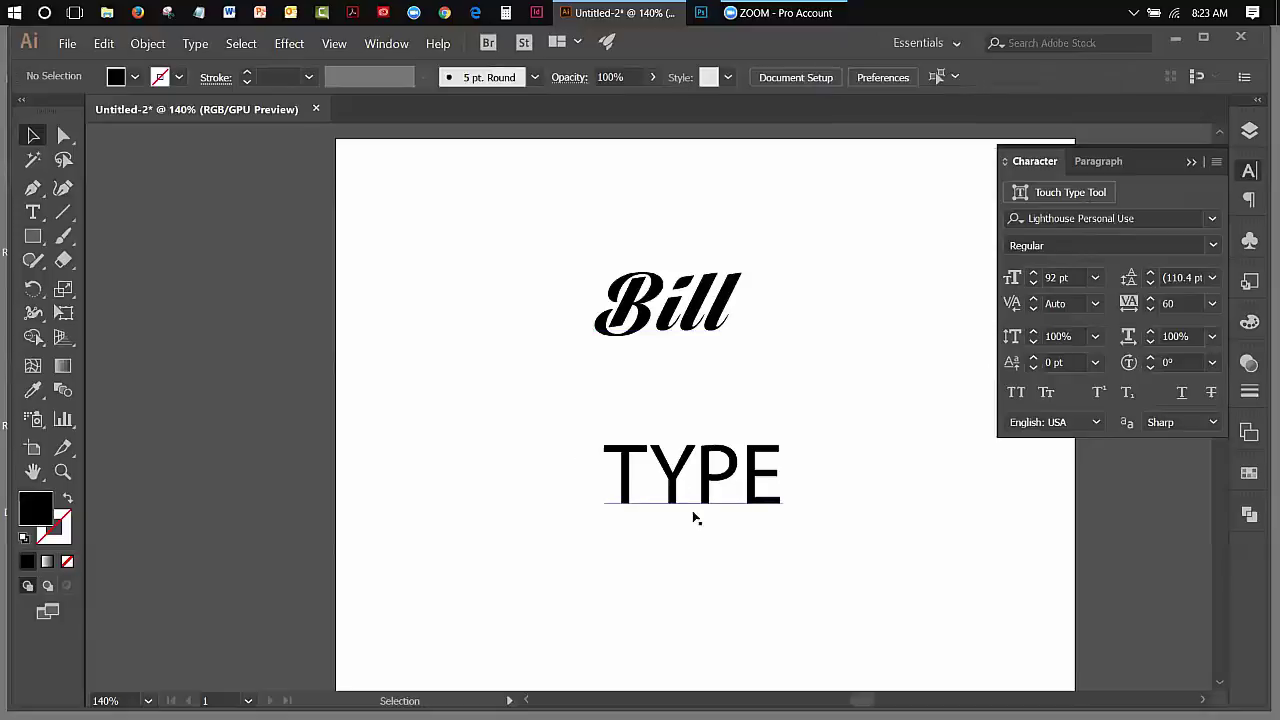
left_click(686, 510)
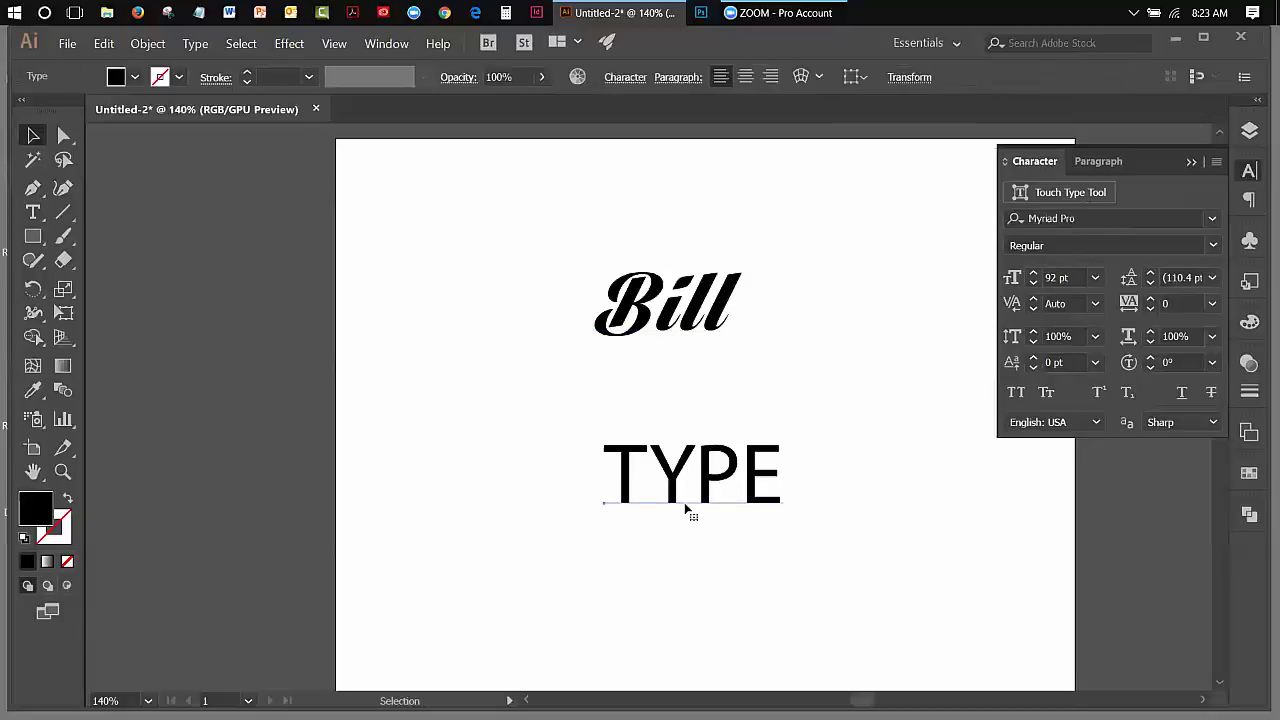
left_click(199, 45)
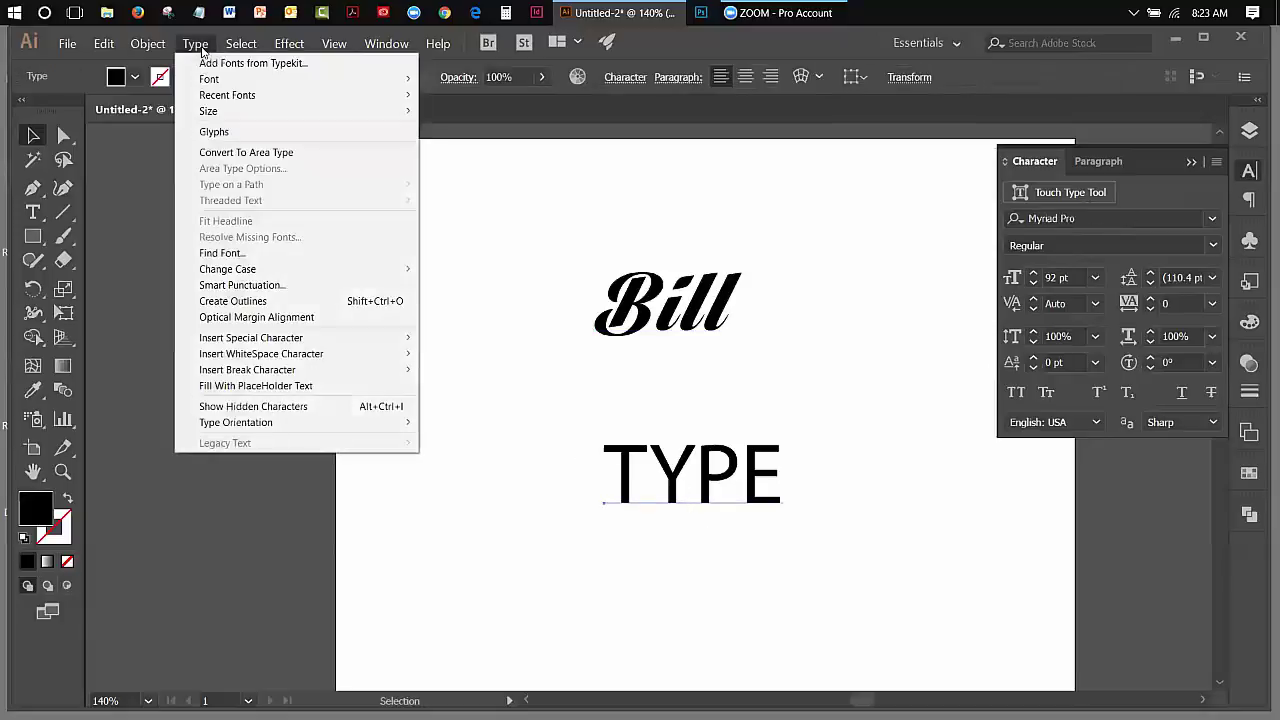
left_click(237, 302)
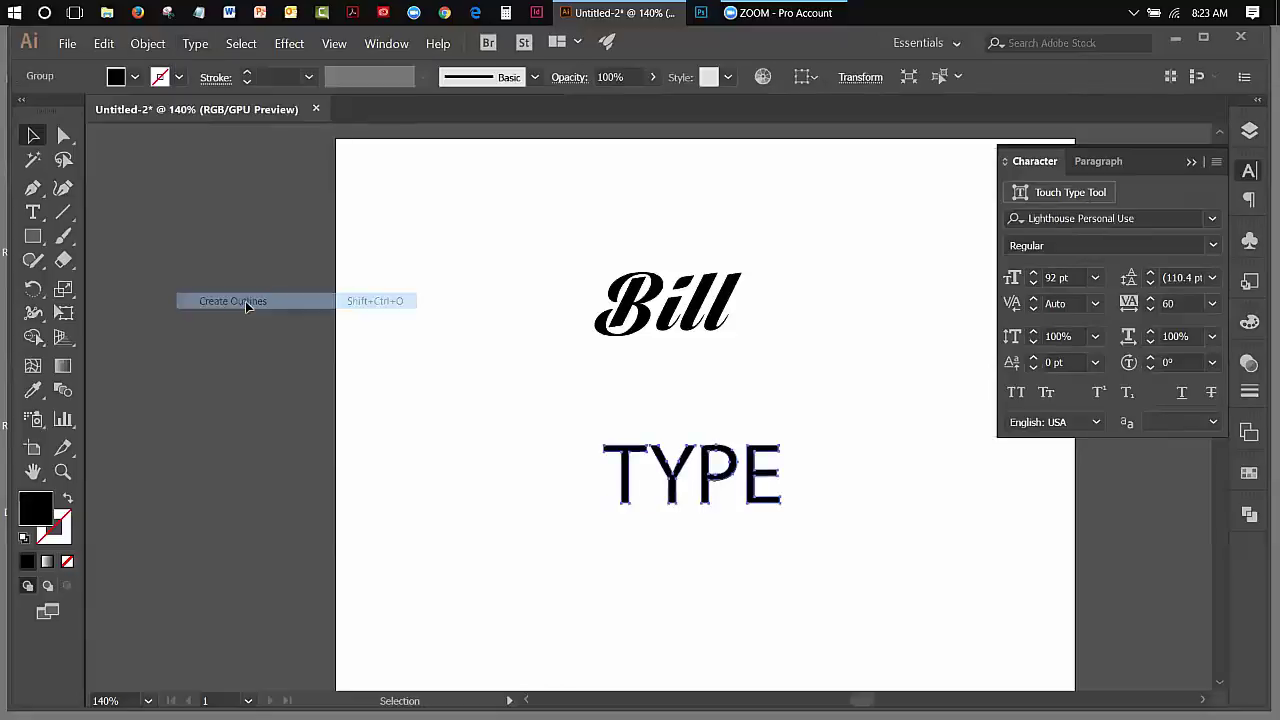
- Zoom to 200%, collapse the Character panel, and reselect the outlined TYPE group
left_click(813, 598)
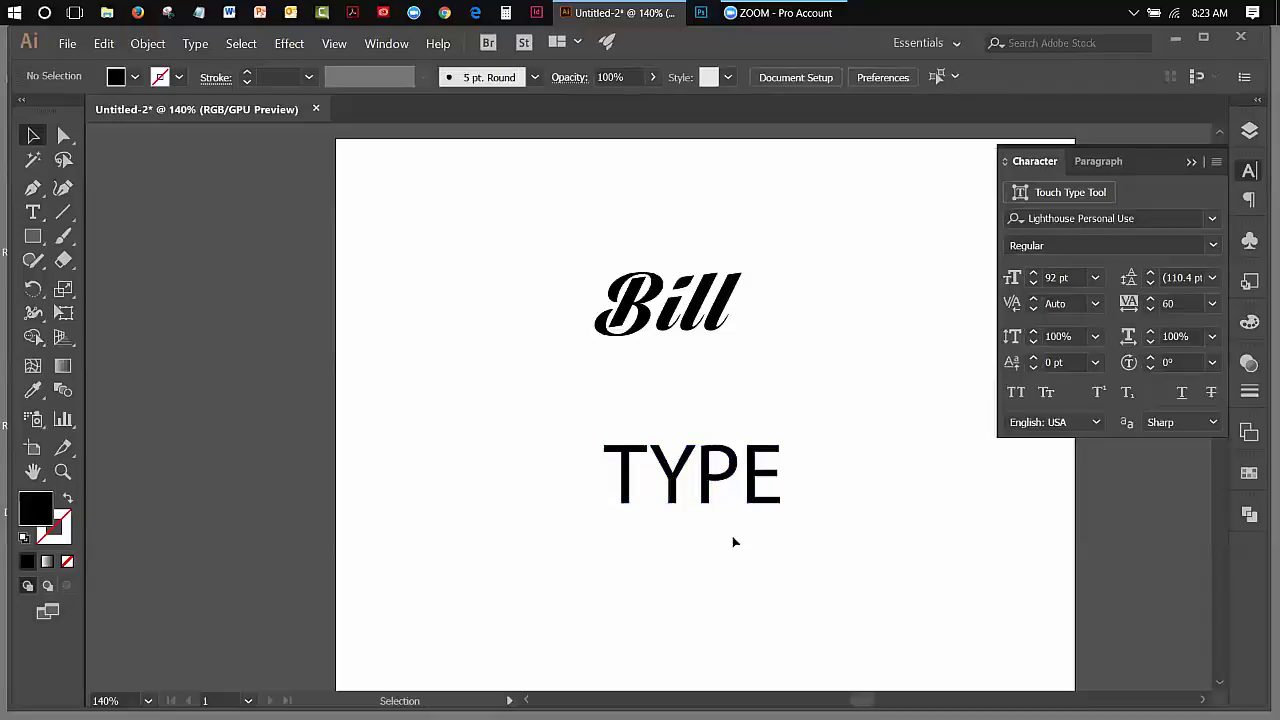
left_click(63, 471)
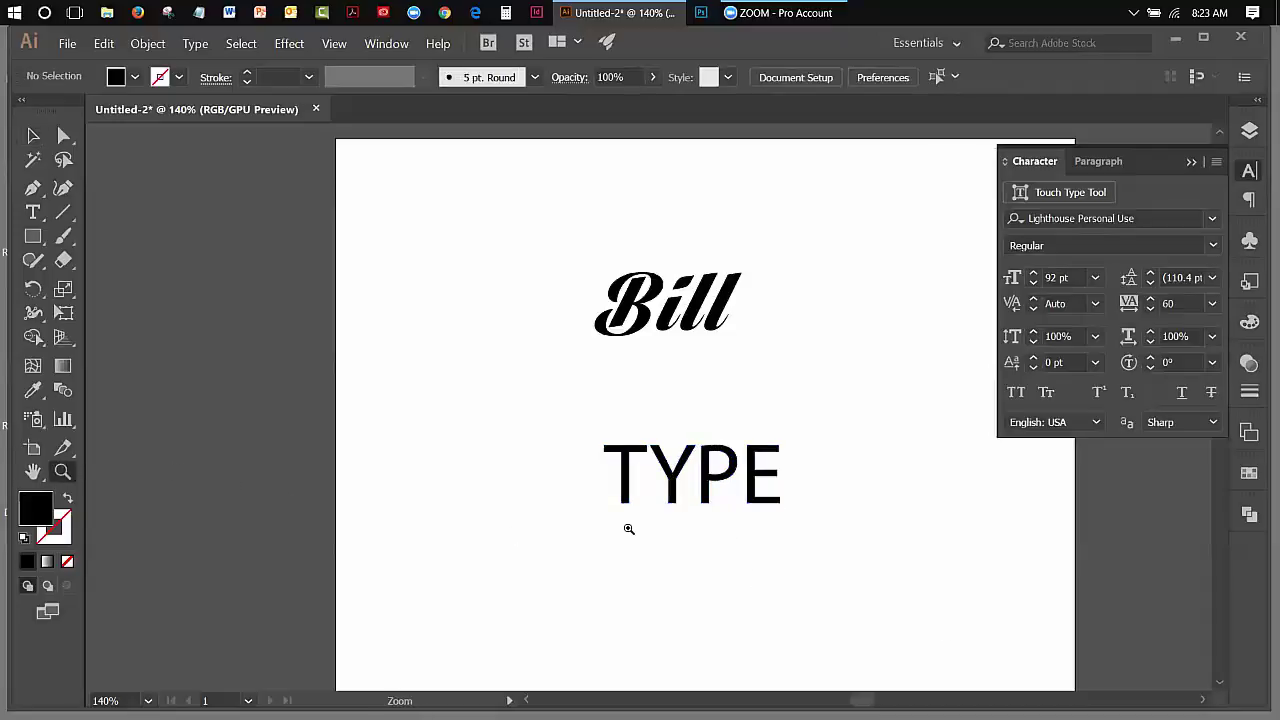
left_click(680, 490)
left_click(673, 364)
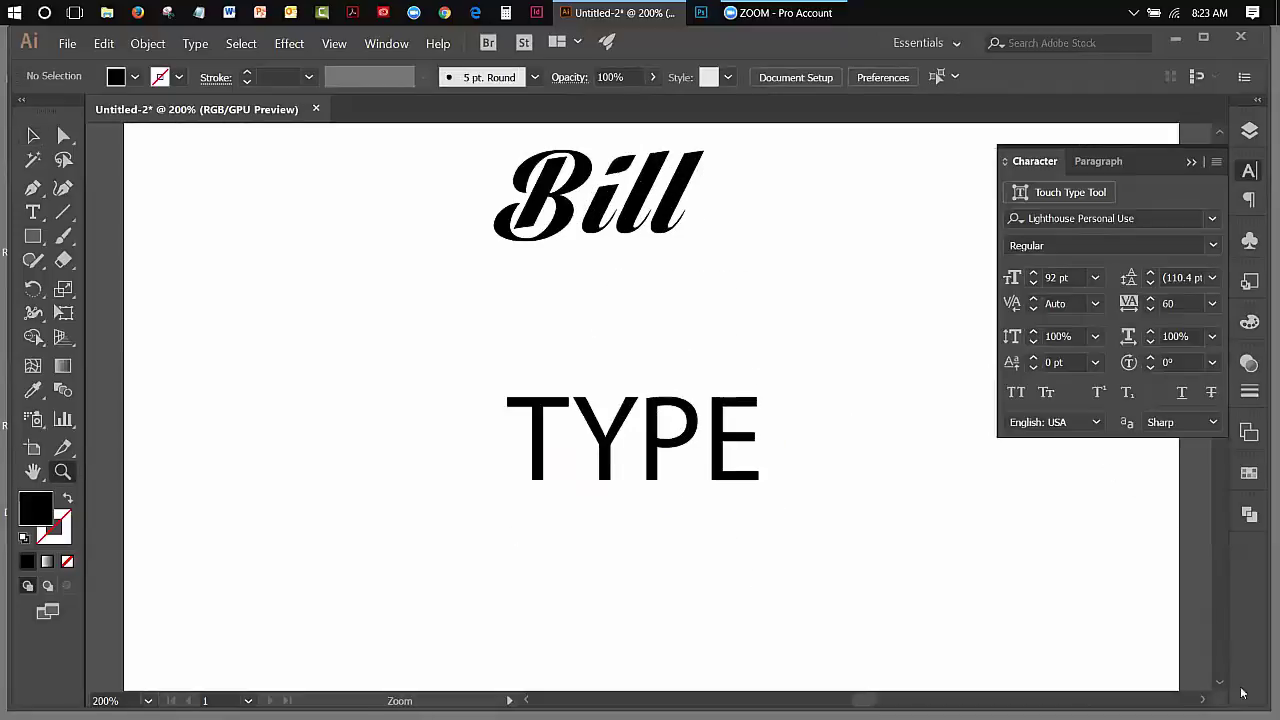
left_click(1190, 162)
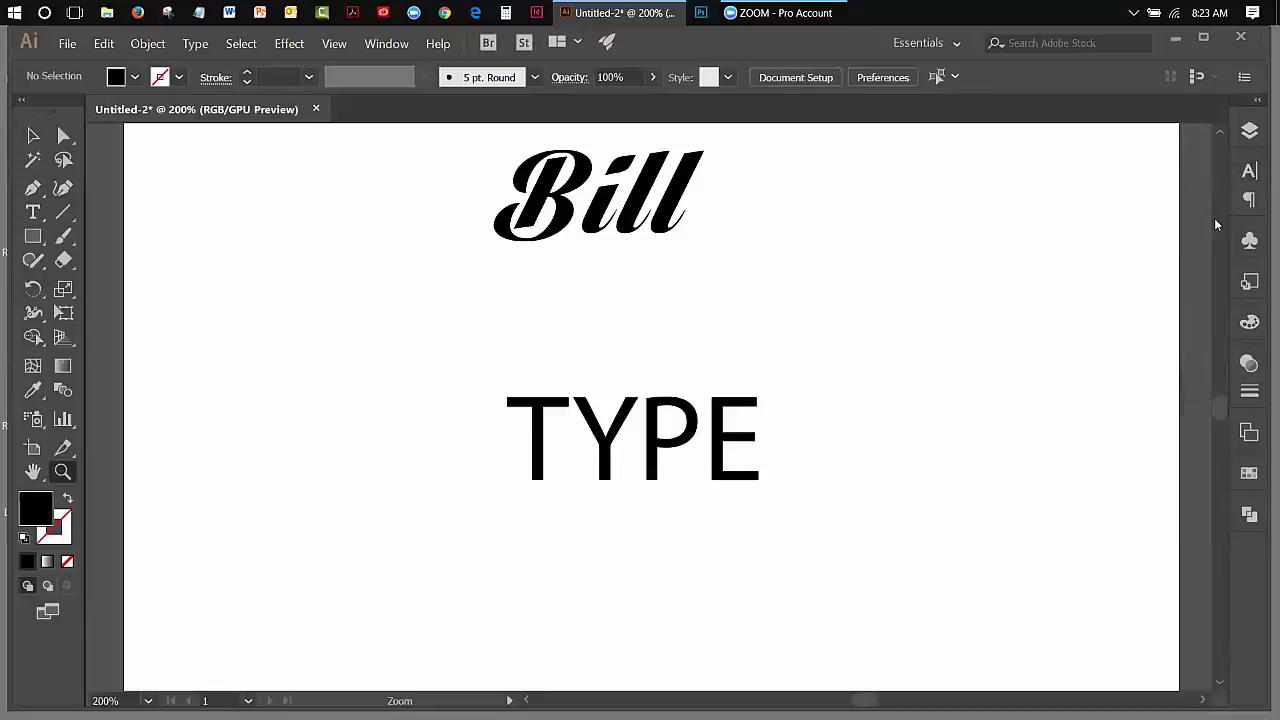
scroll(1224, 396, "up", 3)
left_click(33, 136)
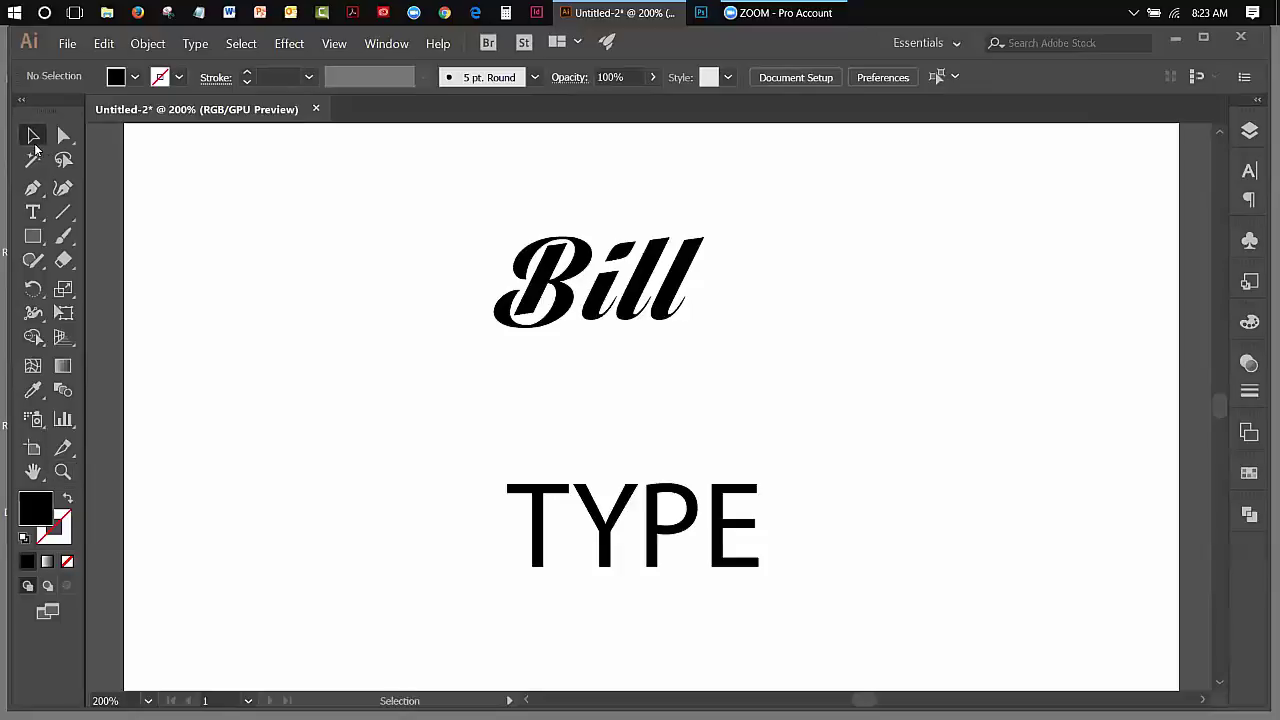
left_click_drag(499, 460, 789, 568)
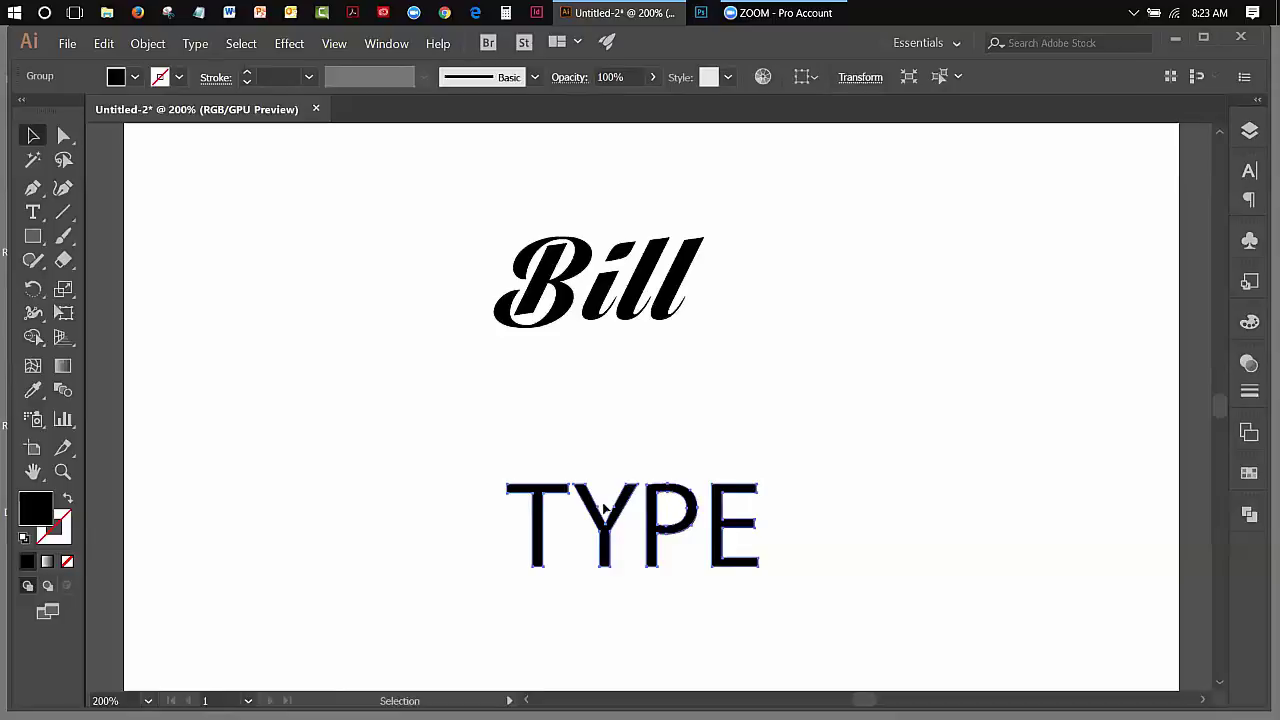
left_click_drag(616, 510, 617, 510)
- Draw a black square to the left of TYPE with the Rectangle tool
left_click(34, 240)
left_click(130, 236)
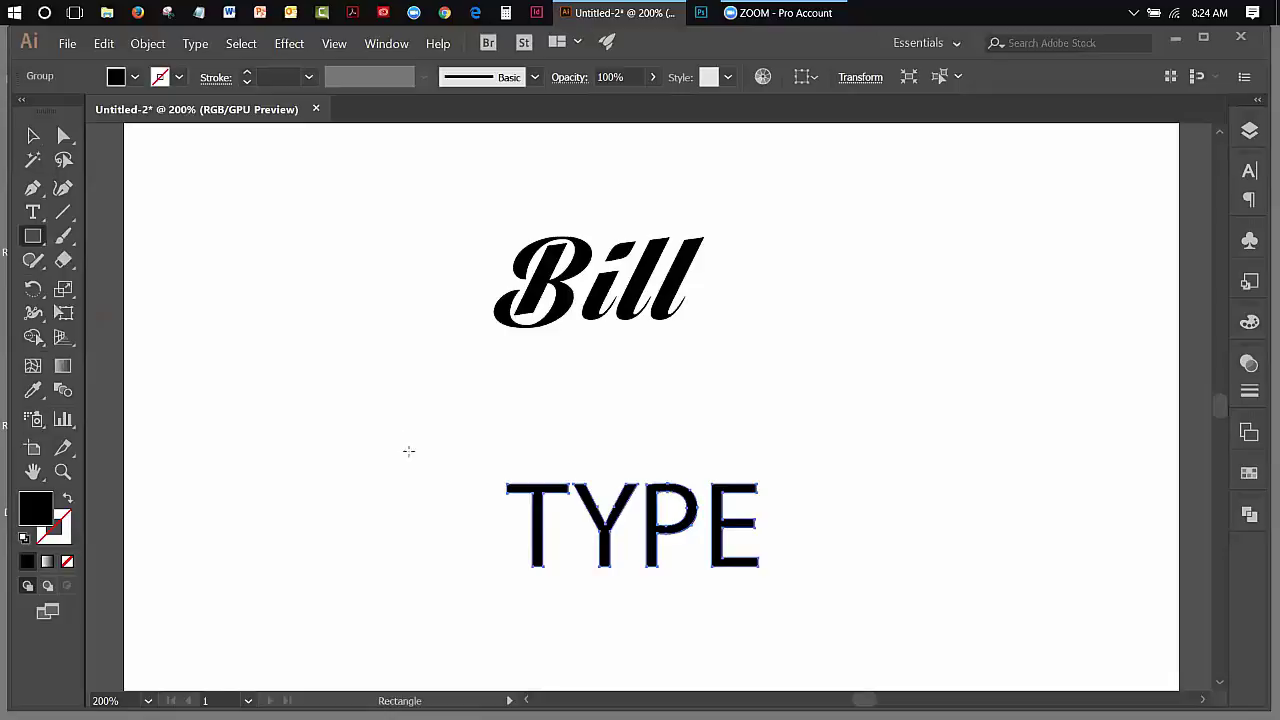
left_click_drag(384, 453, 463, 525)
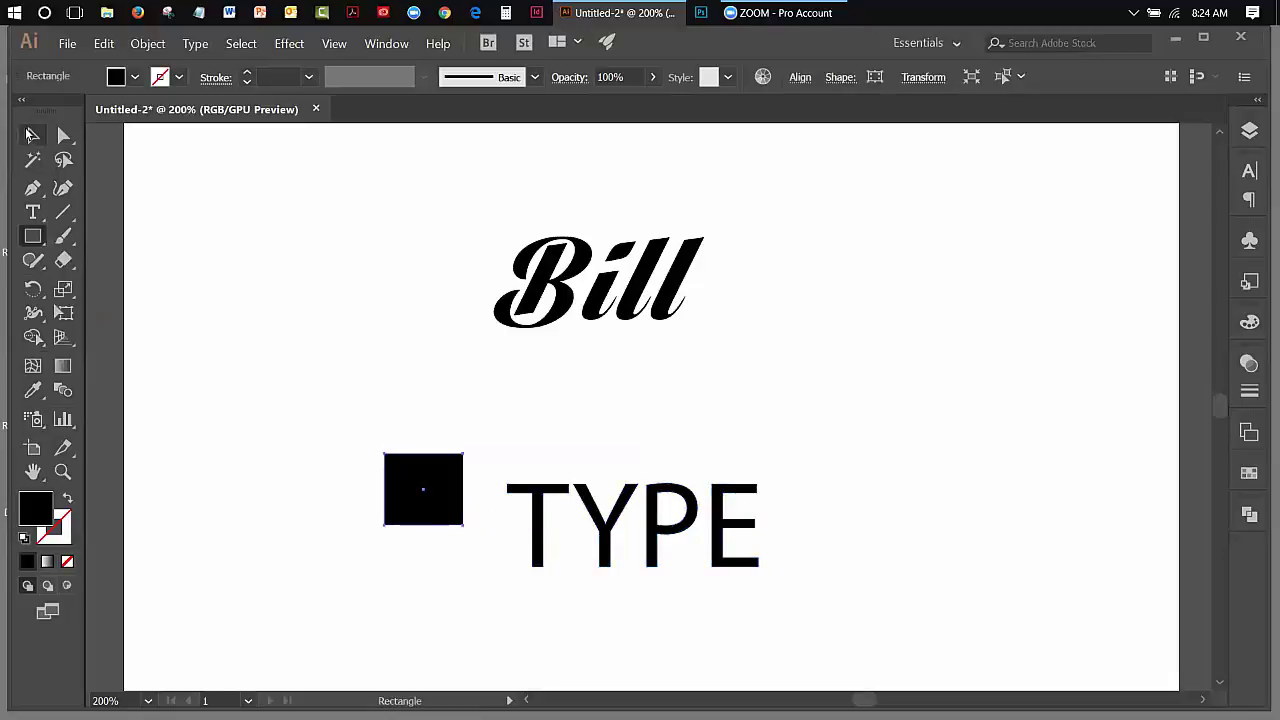
left_click(31, 134)
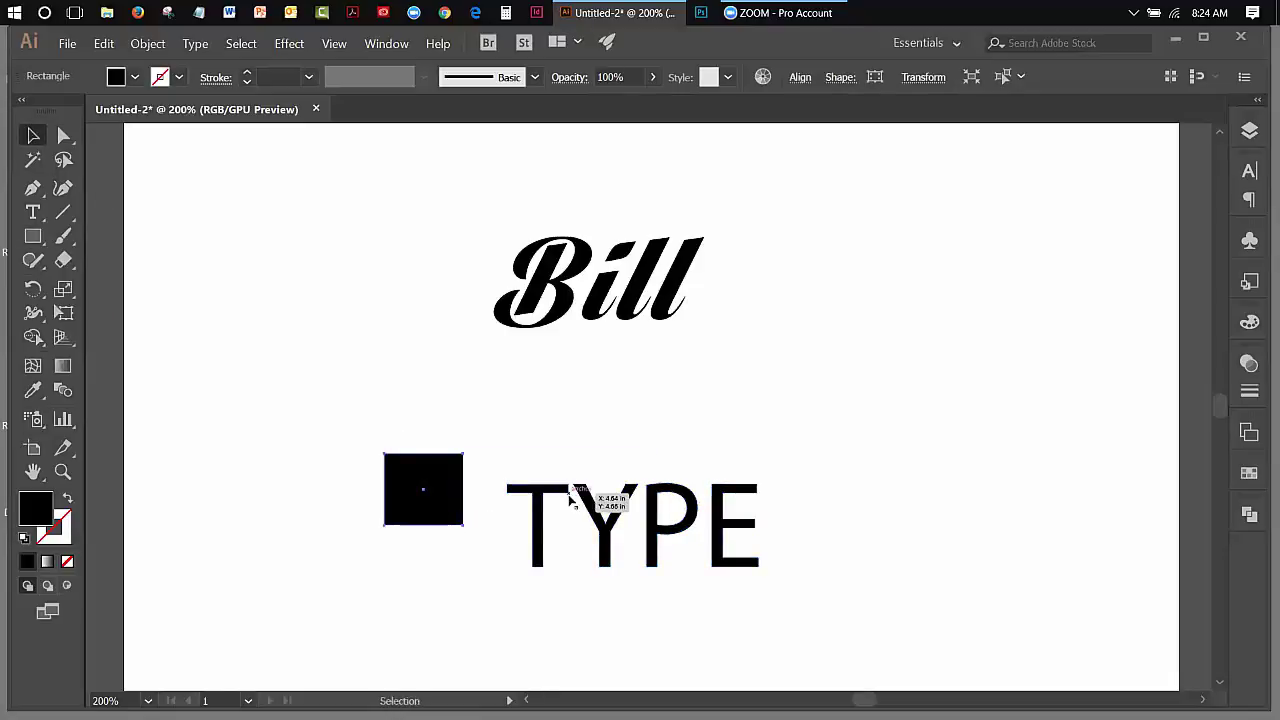
- Draw a closed T shape above TYPE with the Pen tool, bar first, then stem
left_click(32, 188)
left_click(472, 386)
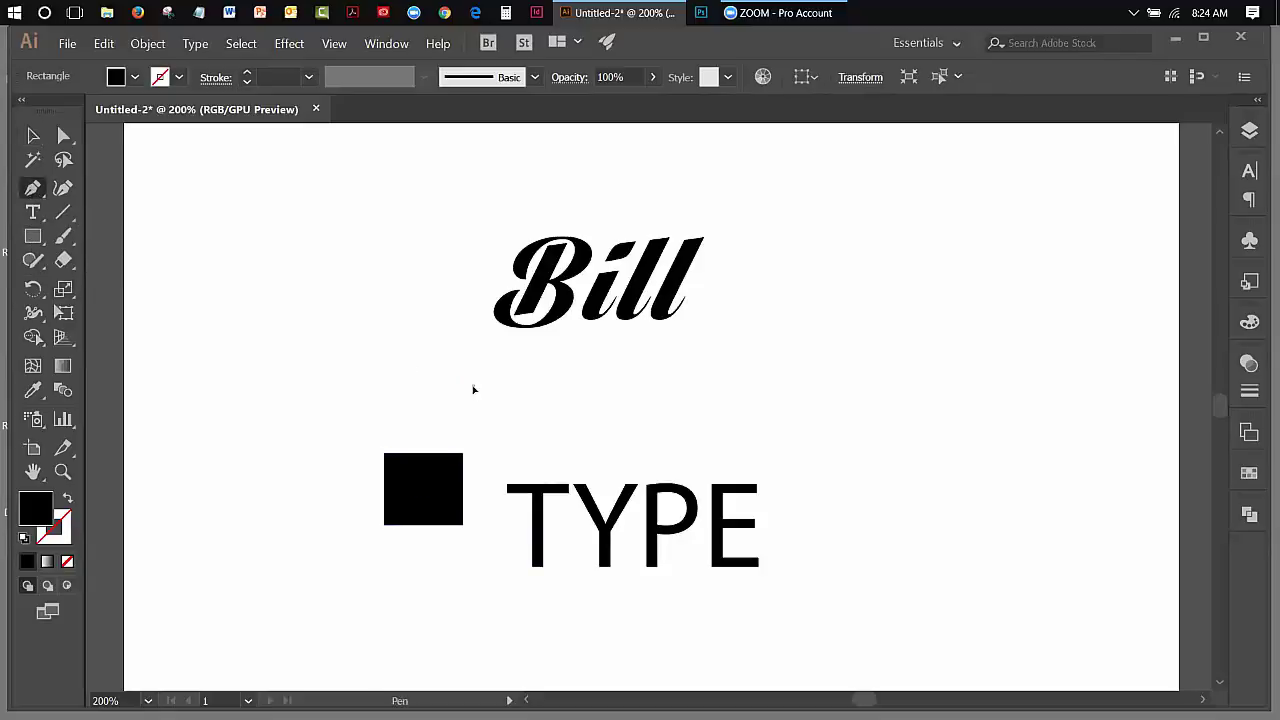
left_click(550, 398, "shift")
left_click(552, 402, "shift")
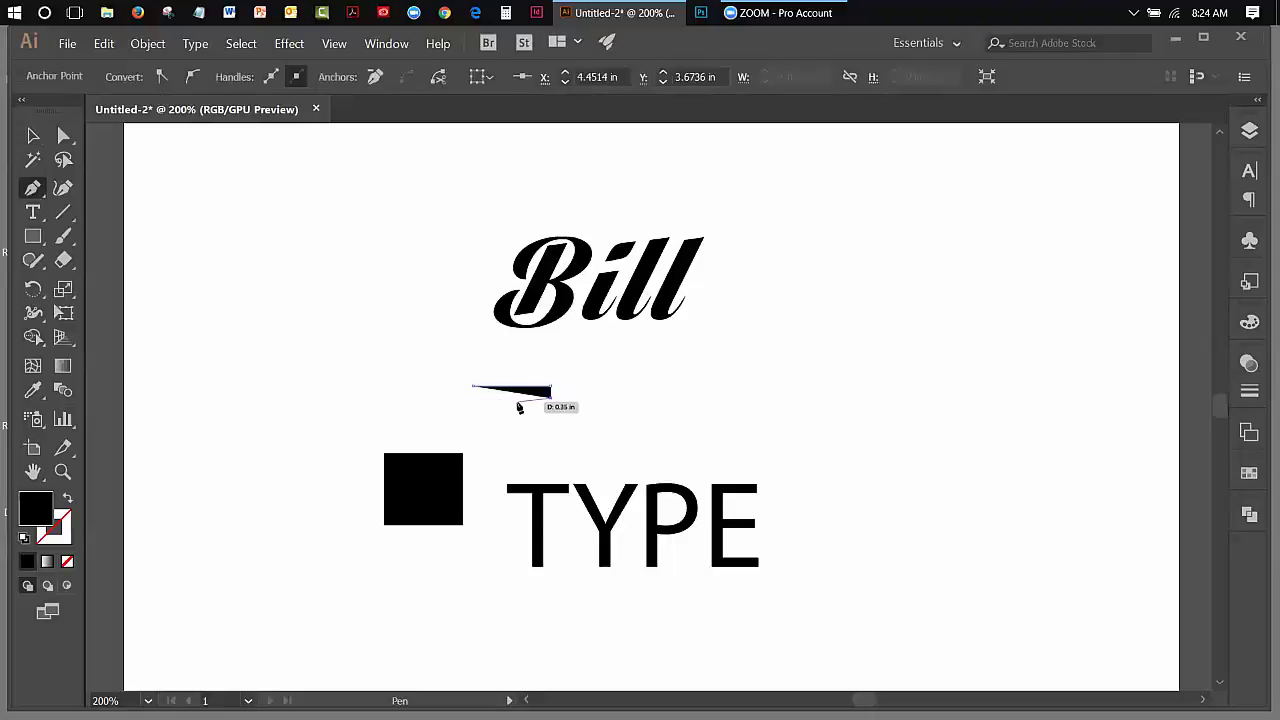
left_click(515, 401, "shift")
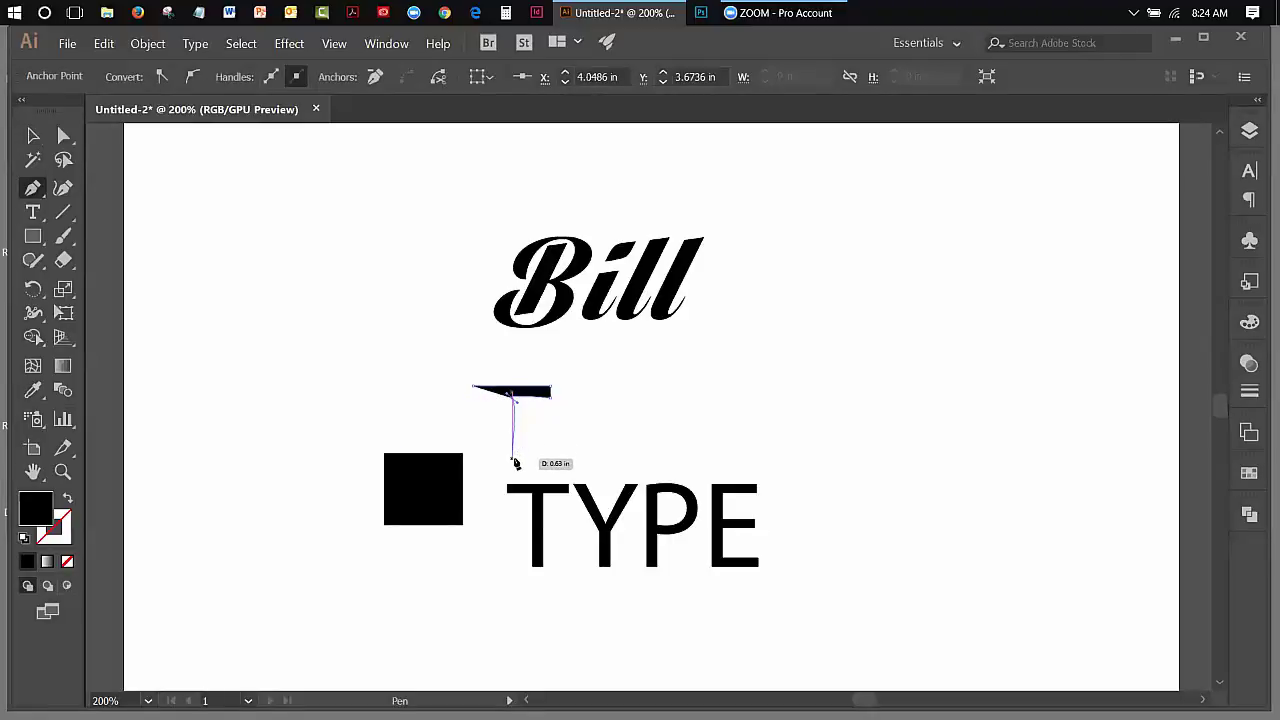
left_click(514, 462, "shift")
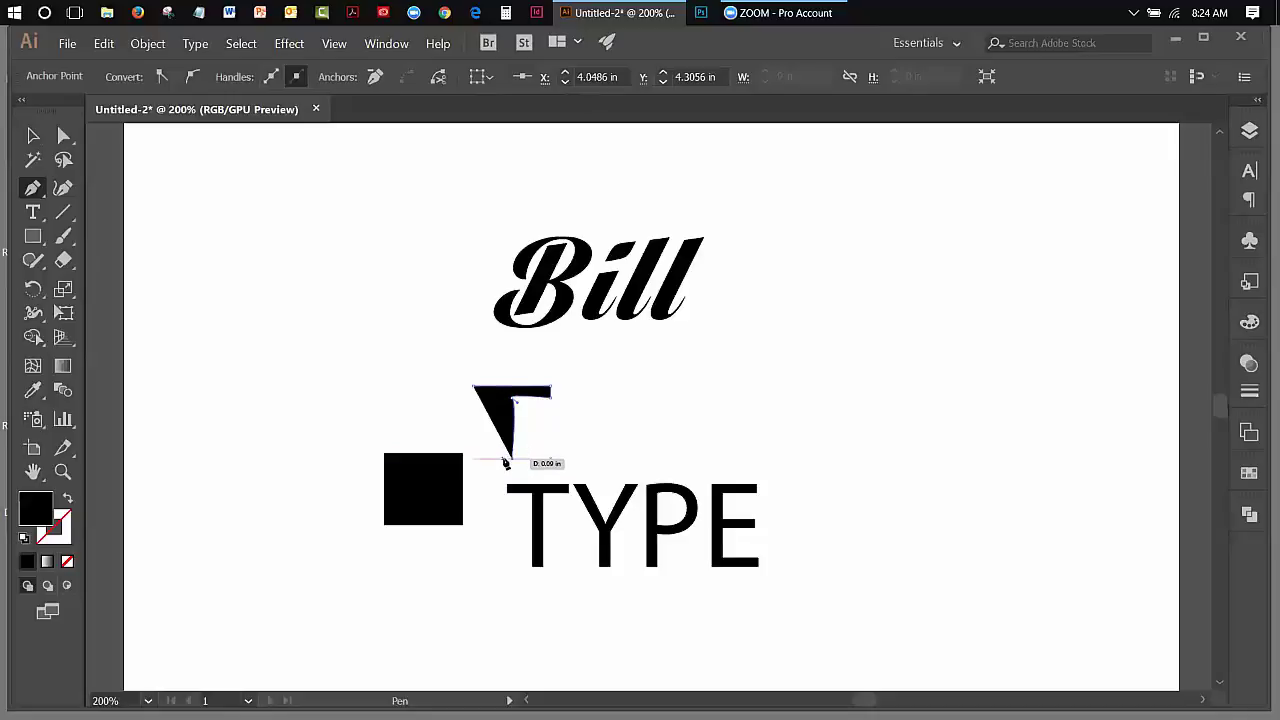
left_click(505, 461, "shift")
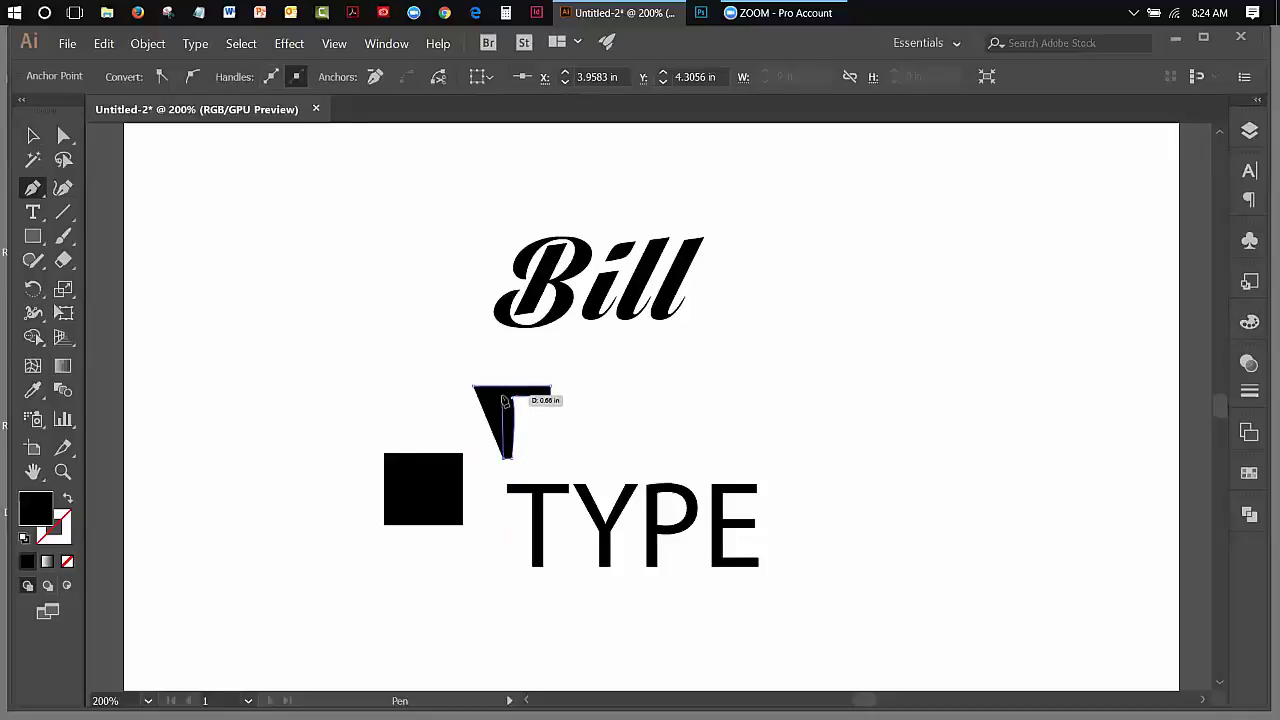
left_click(504, 397, "shift")
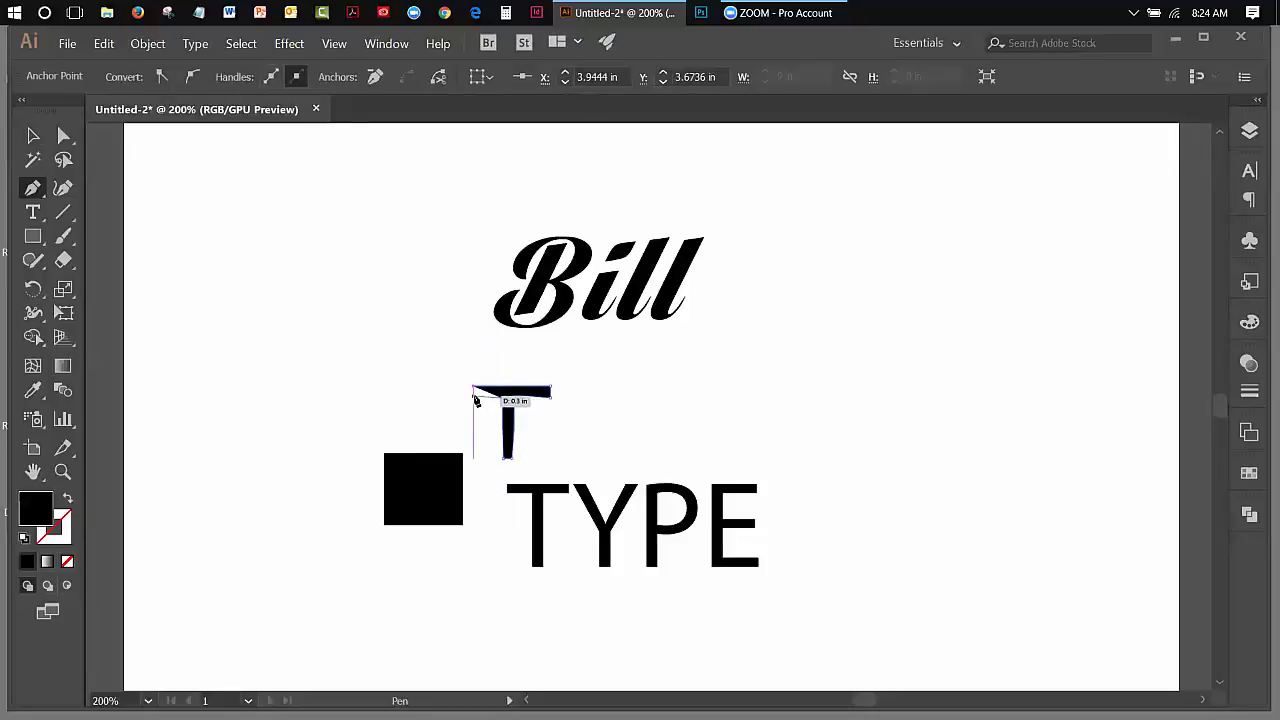
left_click(475, 393)
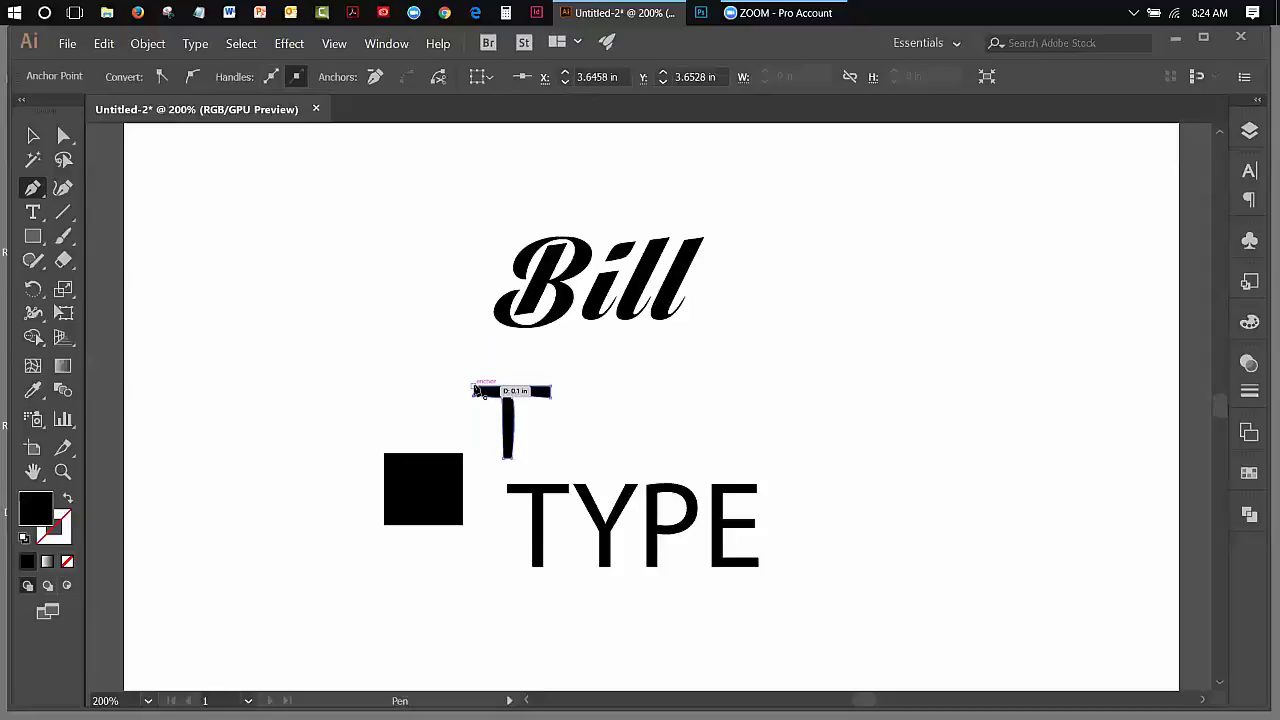
left_click(33, 135)
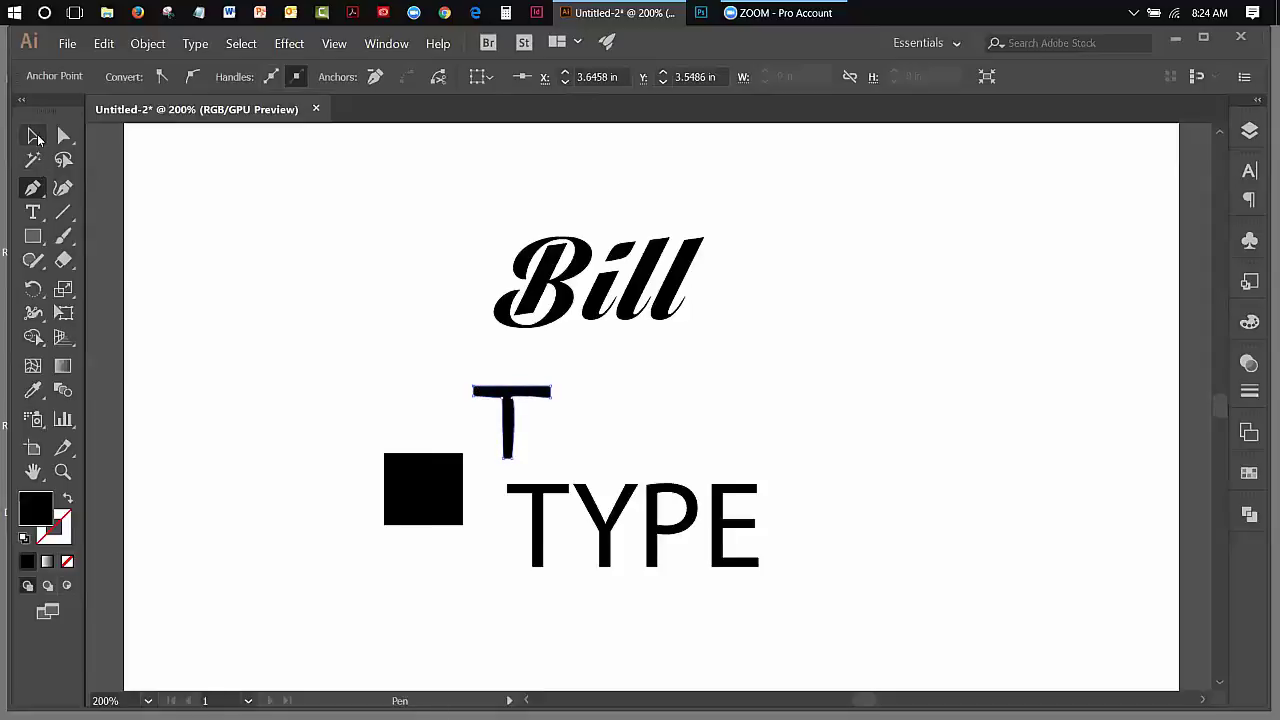
- Ungroup the outlined TYPE letters
left_click(400, 318)
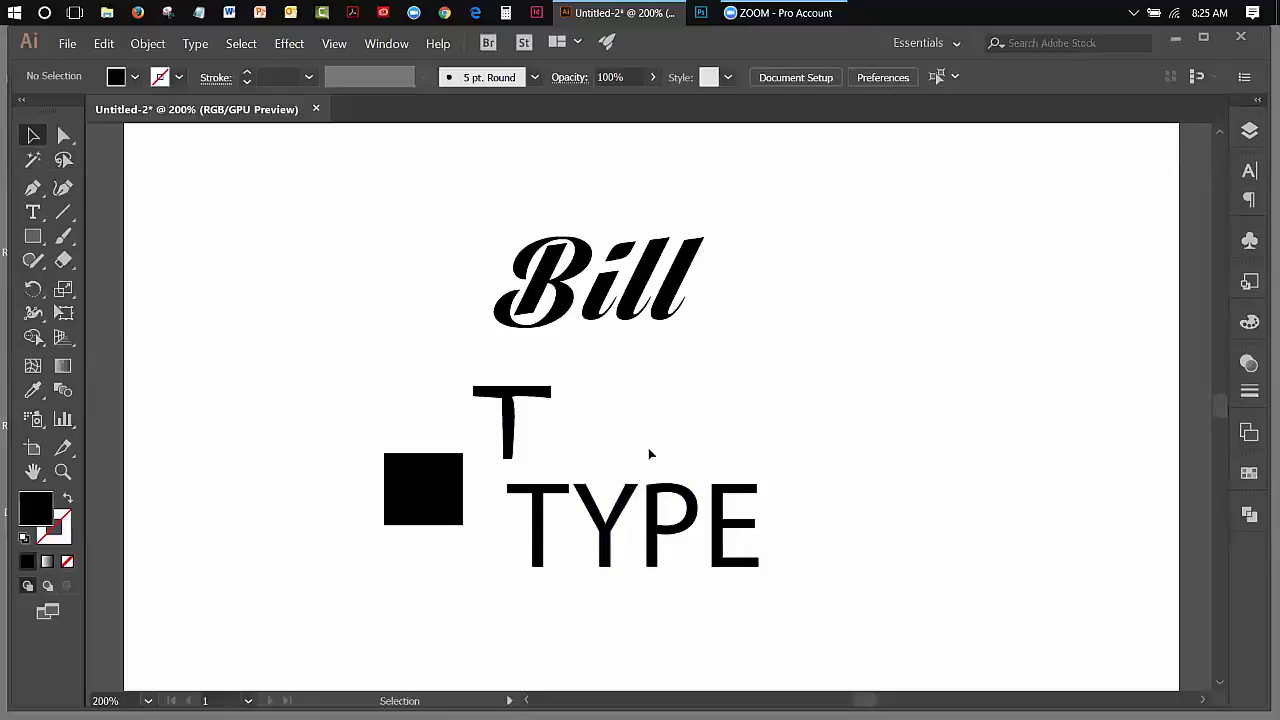
left_click(684, 522)
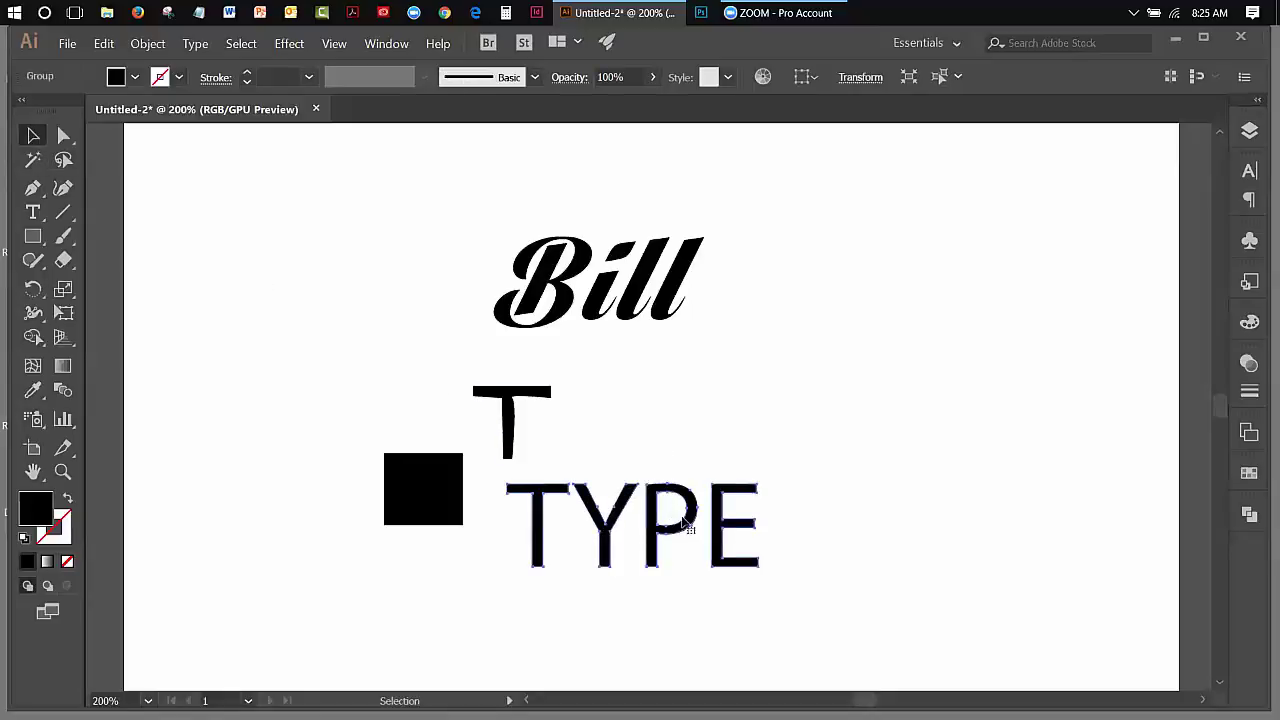
left_click(158, 44)
left_click(167, 115)
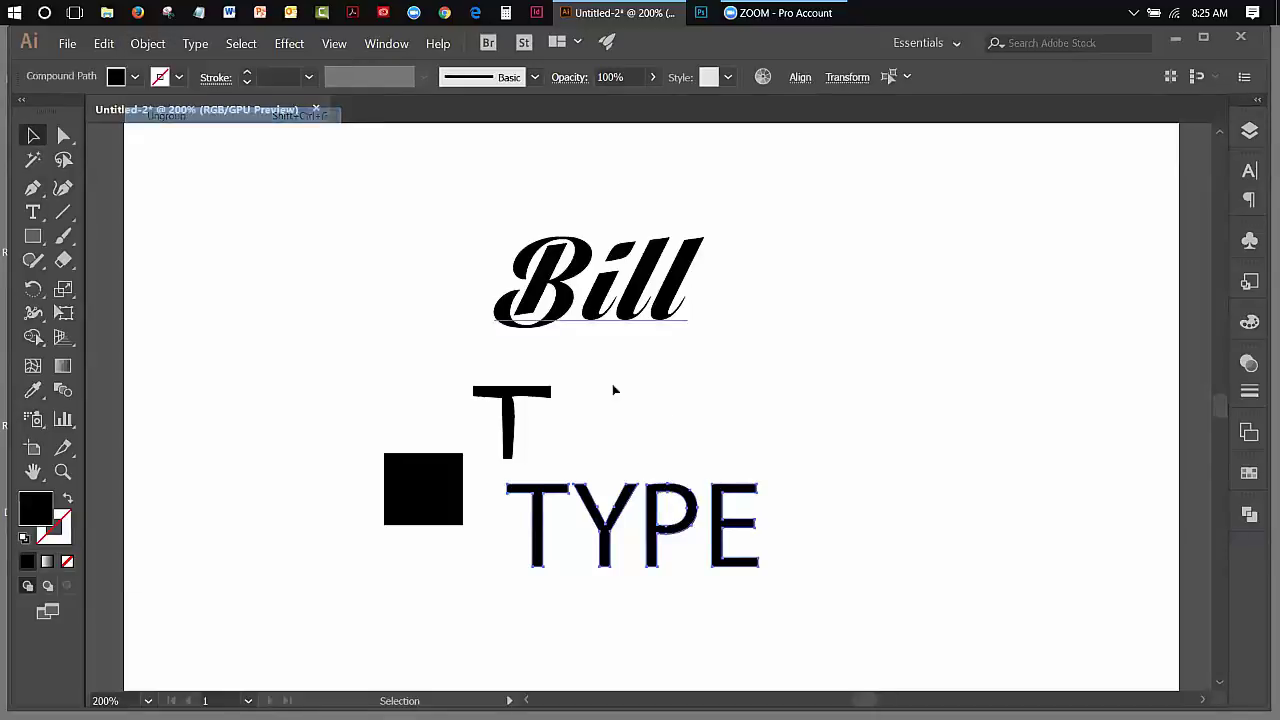
- Select the letter P and release its compound path
left_click(673, 421)
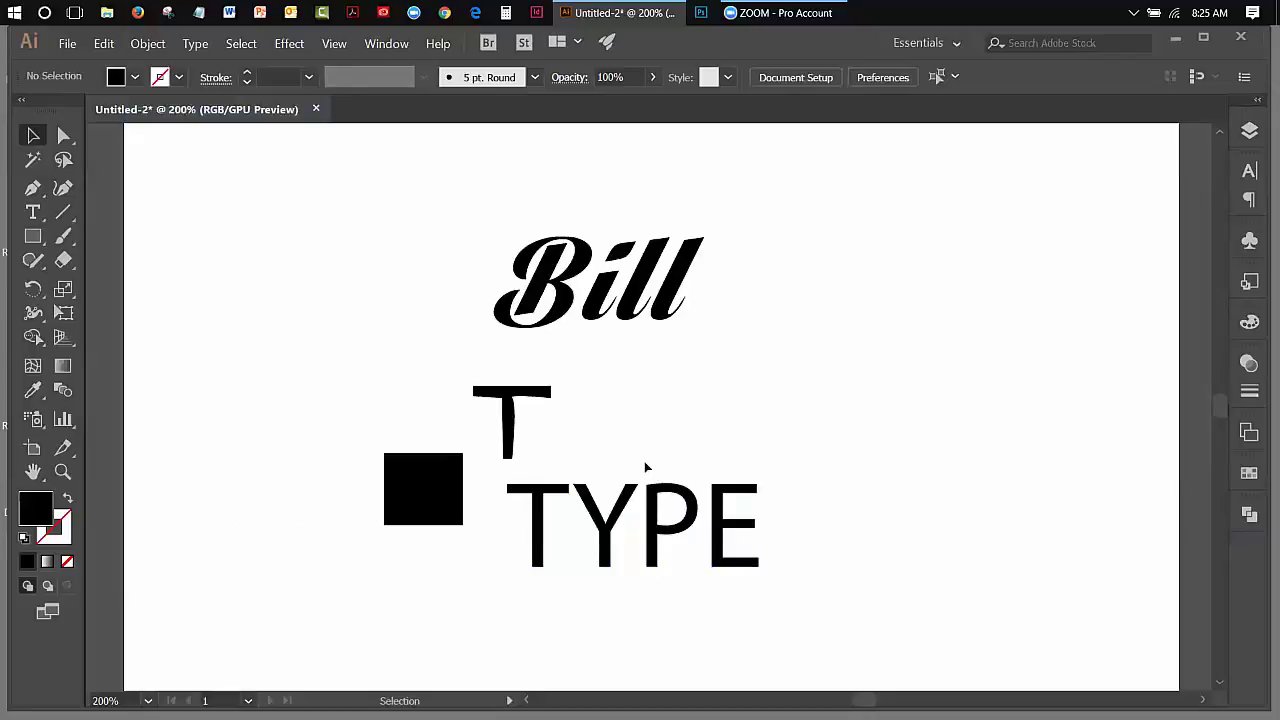
left_click(653, 517)
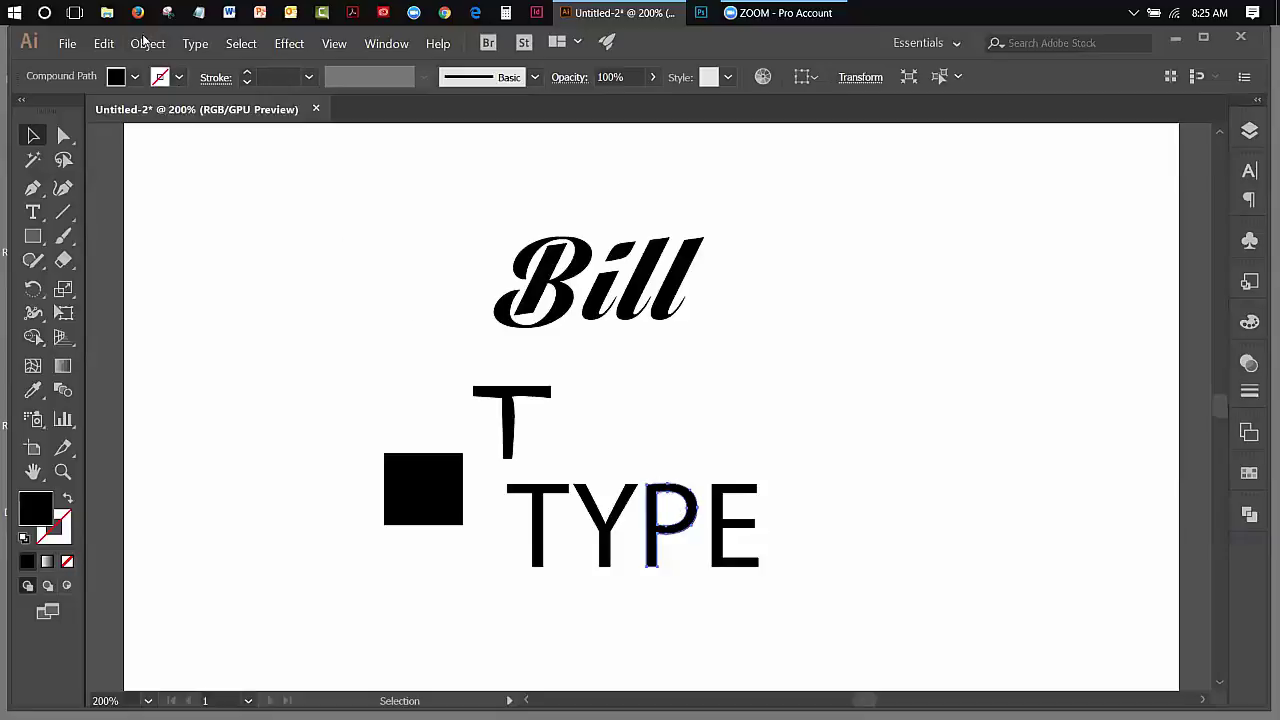
left_click(147, 44)
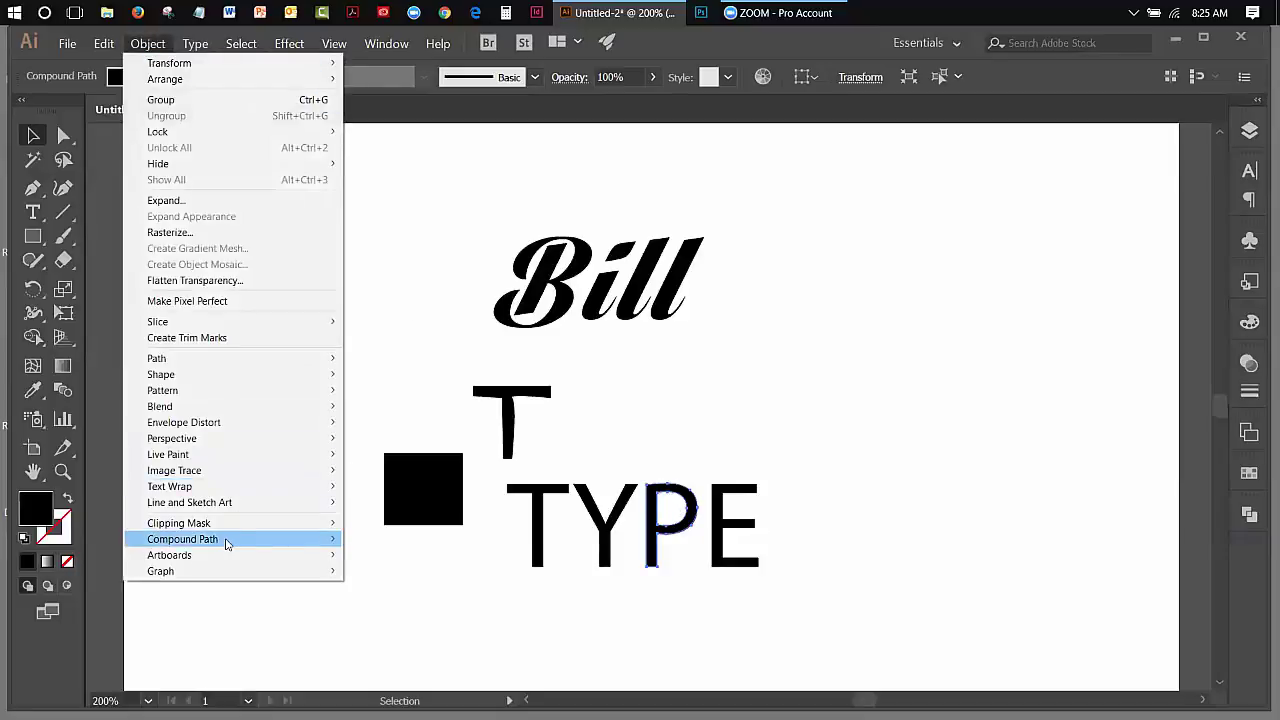
mouse_move(224, 527)
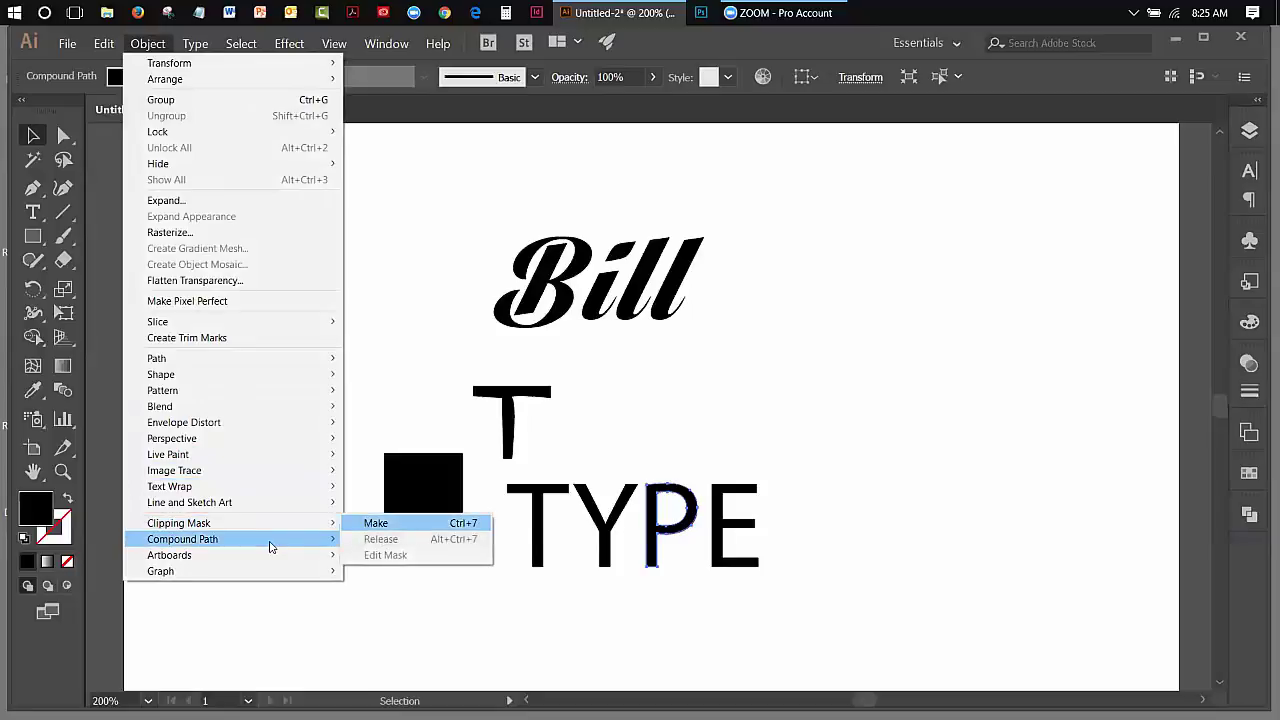
mouse_move(278, 546)
left_click(369, 556)
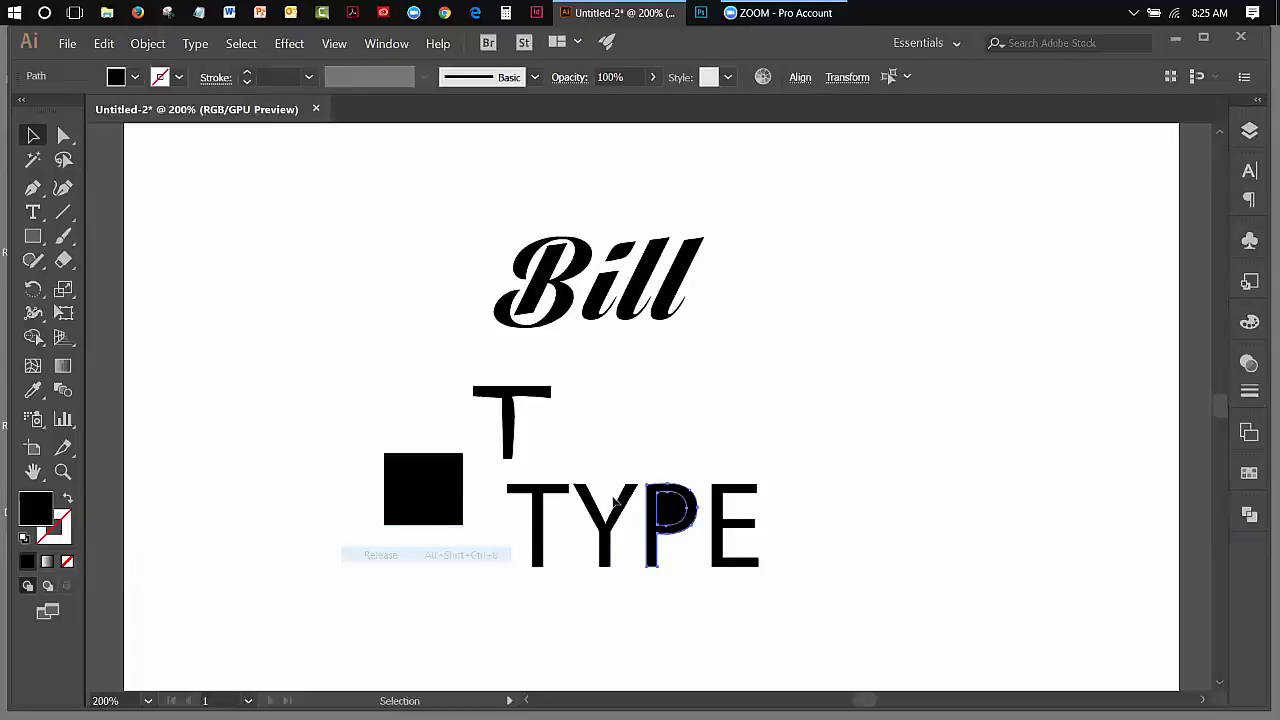
- Drag the P's released inner counter shape up above TYPE, then select Bill
left_click(666, 508)
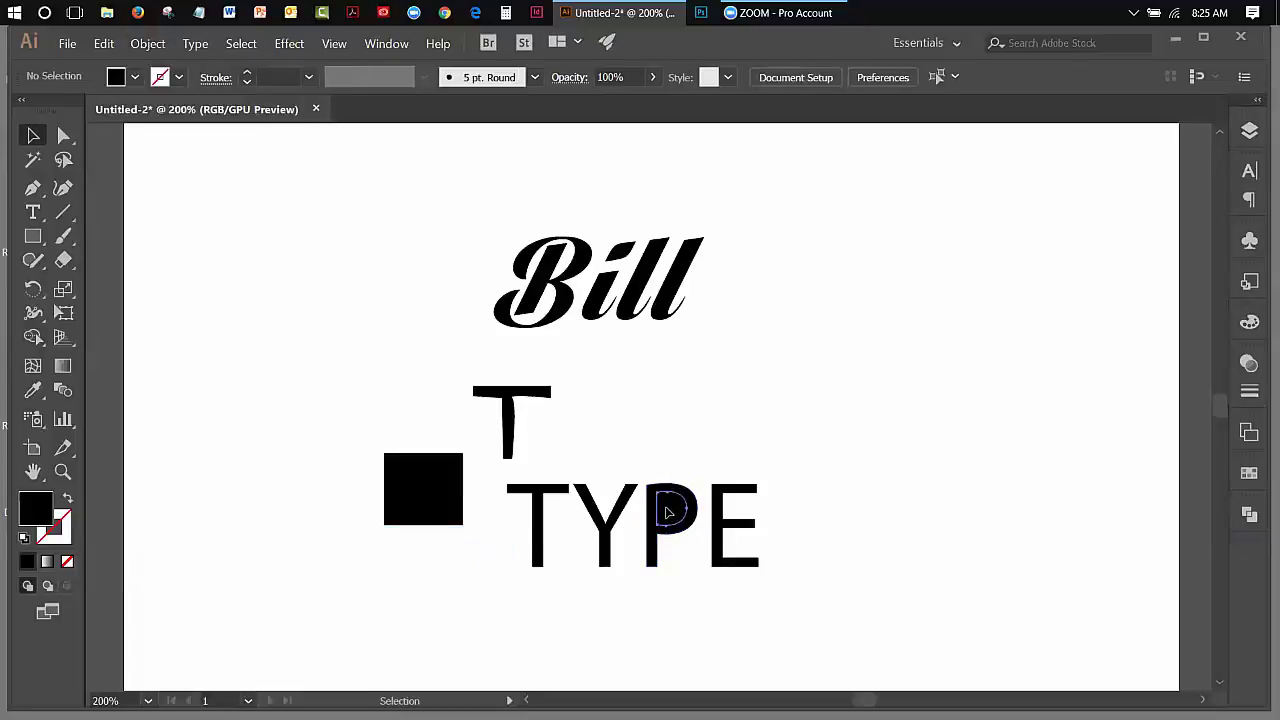
left_click_drag(667, 510, 677, 450)
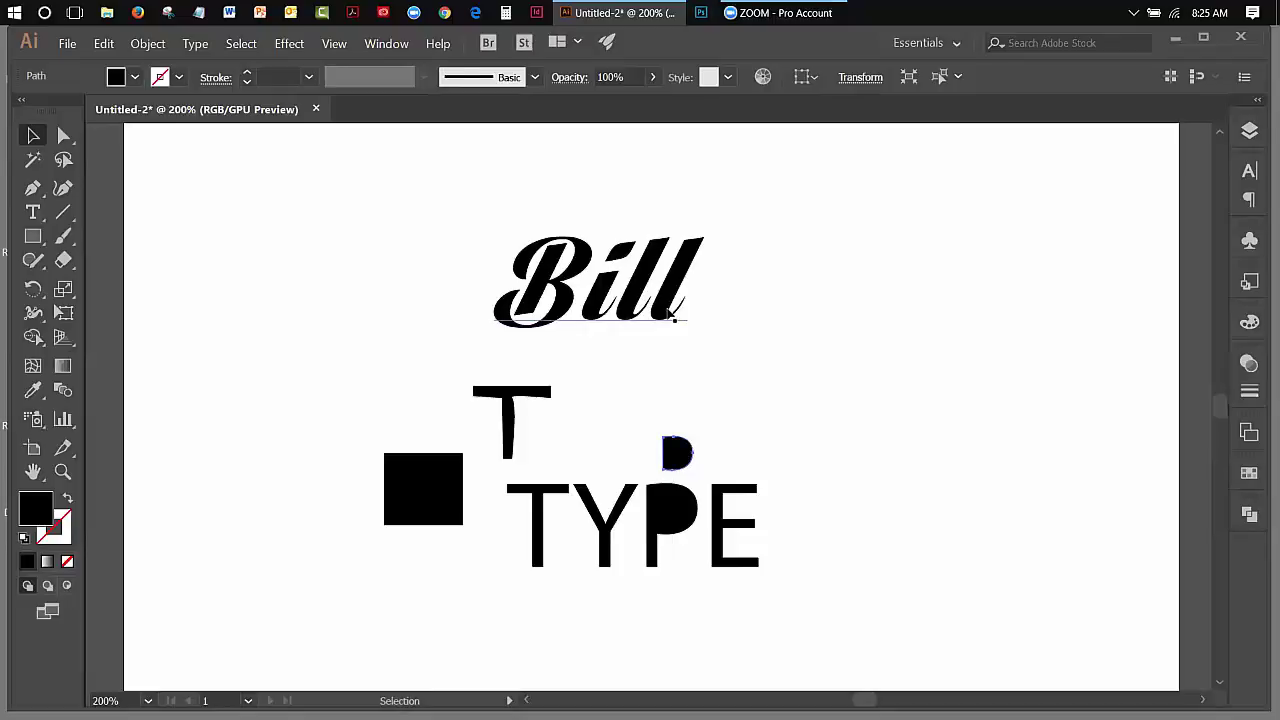
left_click(672, 315)
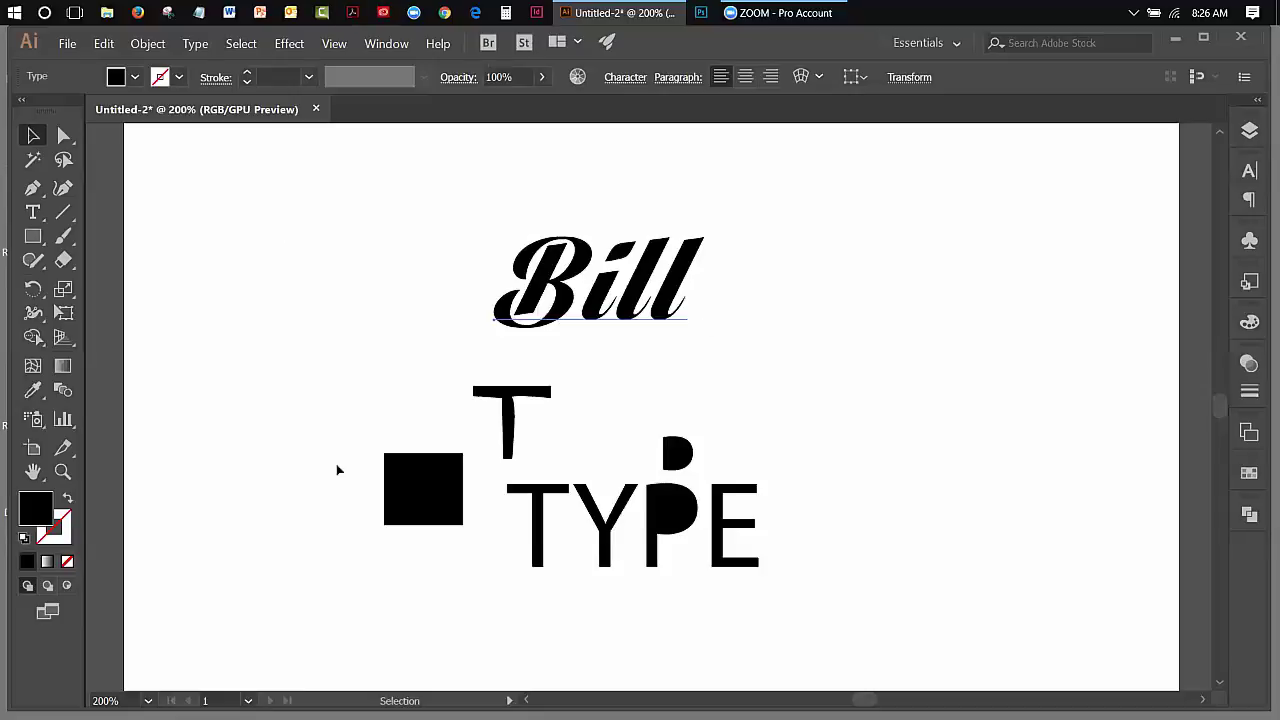
- Undo the P's counter move and its compound path release to restore the hole
left_click(100, 44)
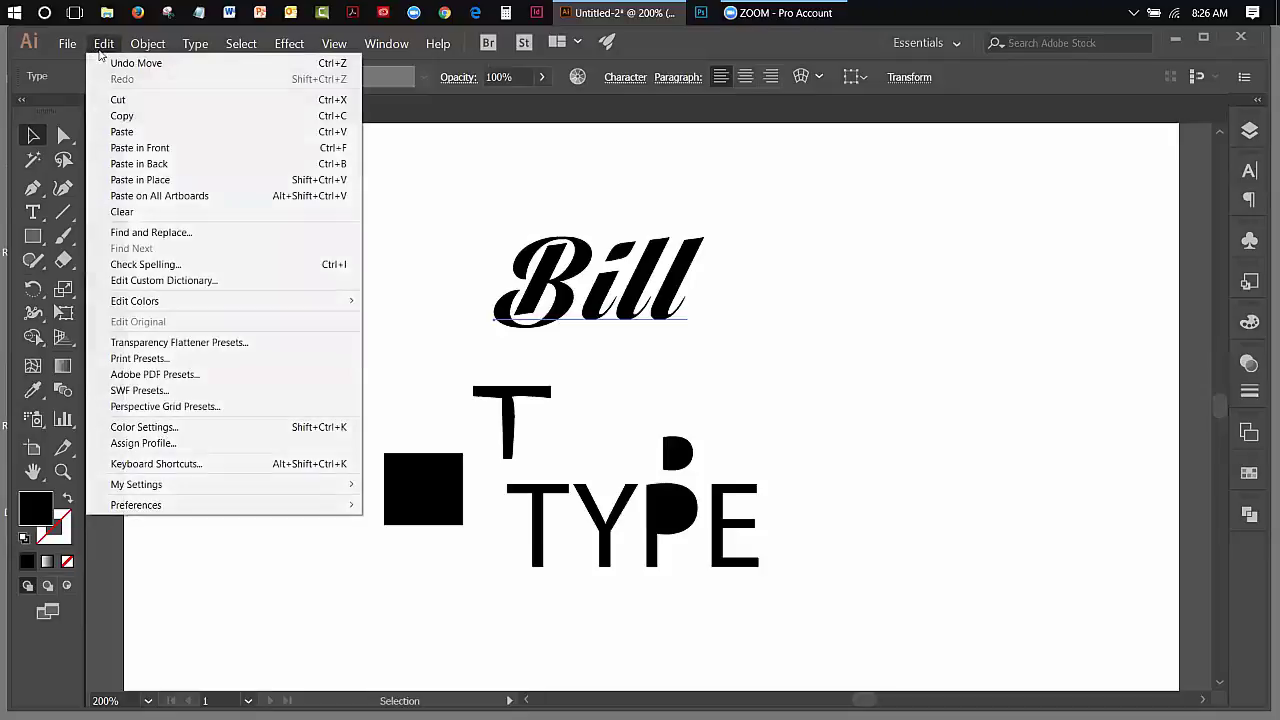
left_click(106, 60)
left_click(103, 44)
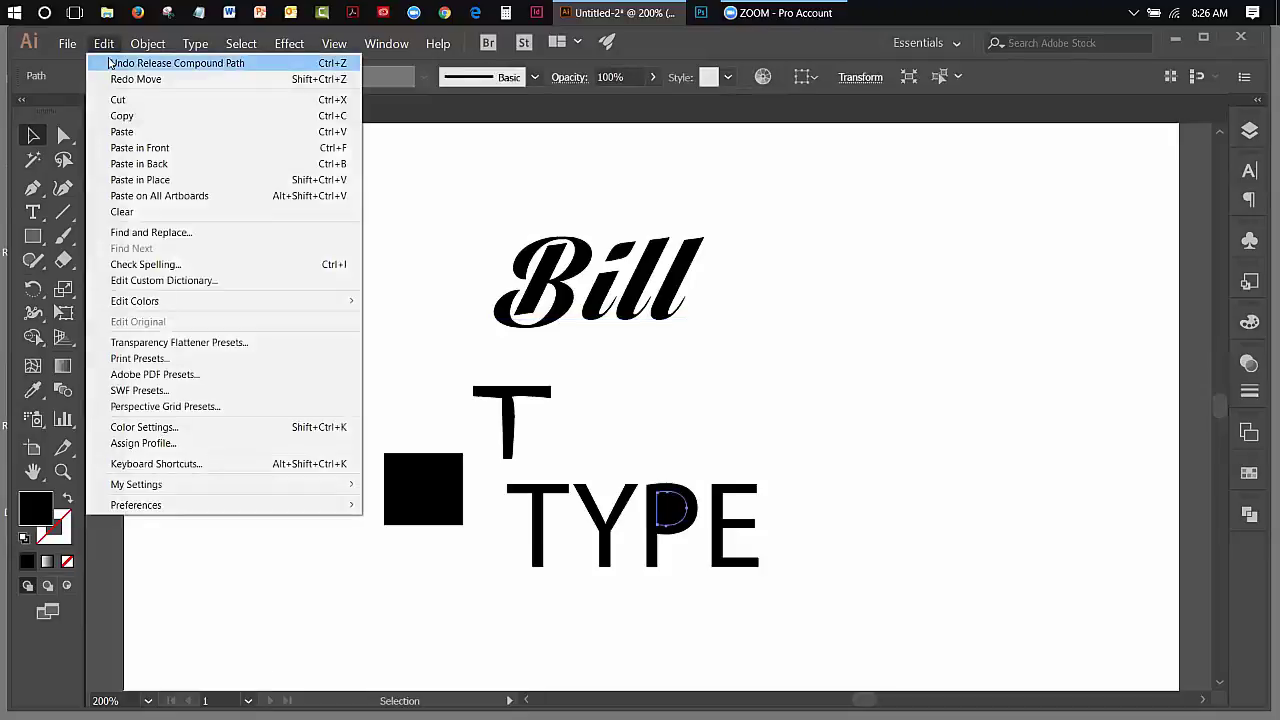
left_click(106, 58)
- Marquee-select the four TYPE letters and group them
left_click(800, 413)
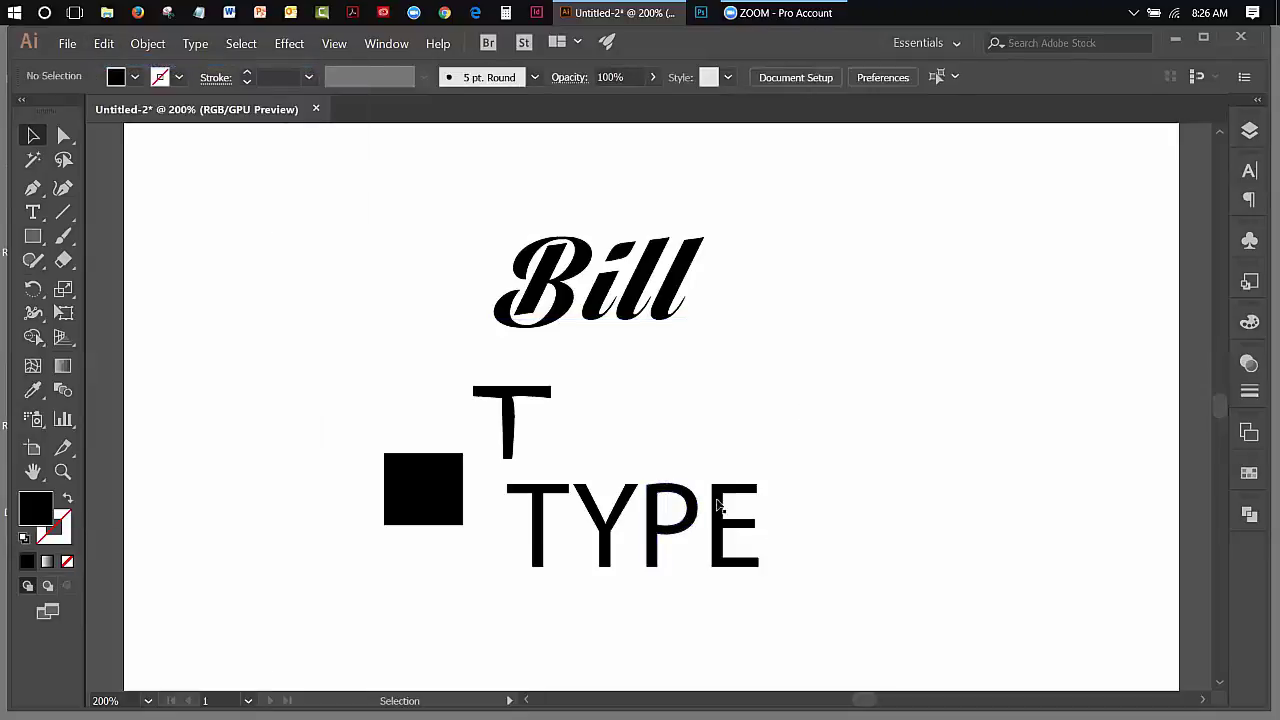
left_click(541, 530)
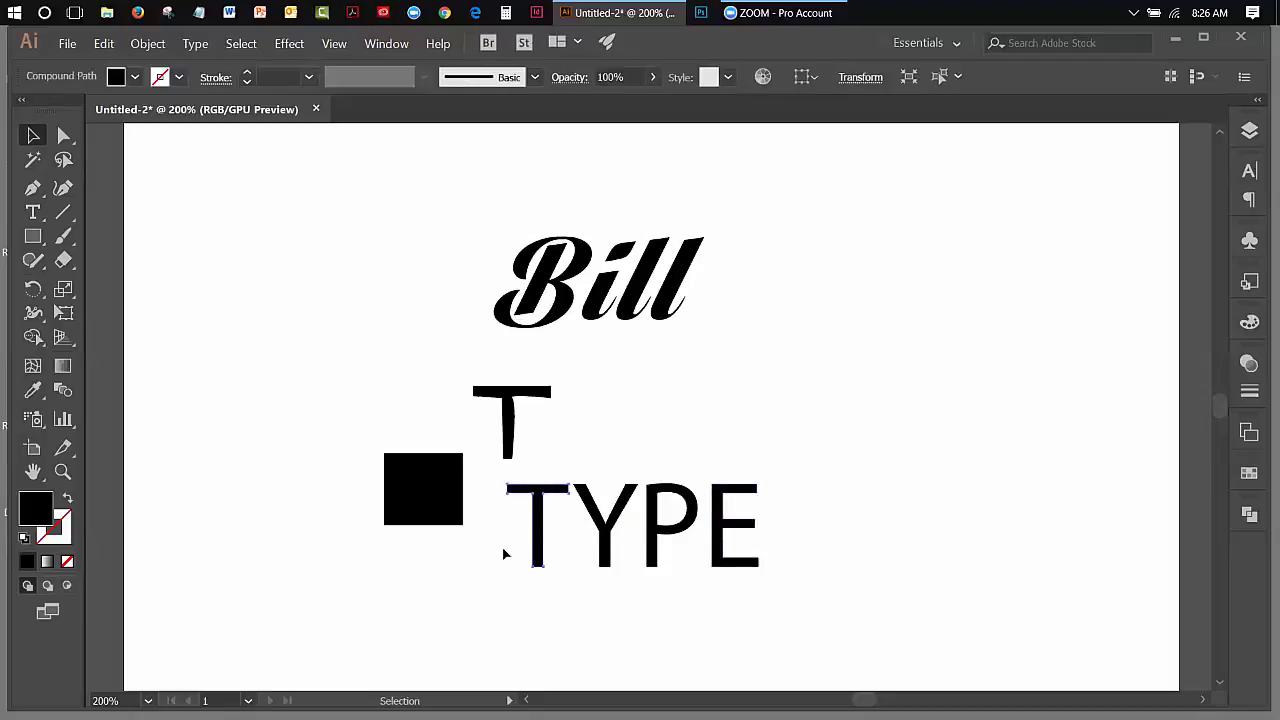
left_click_drag(506, 551, 763, 585)
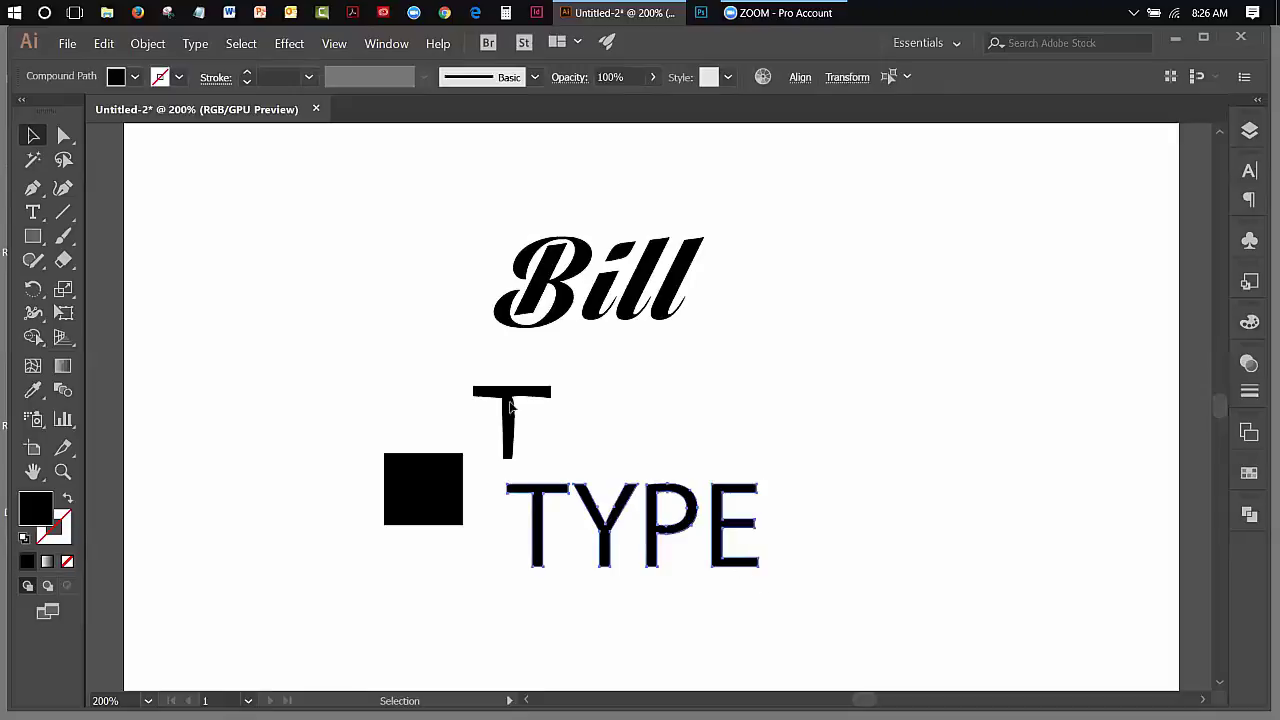
left_click(150, 45)
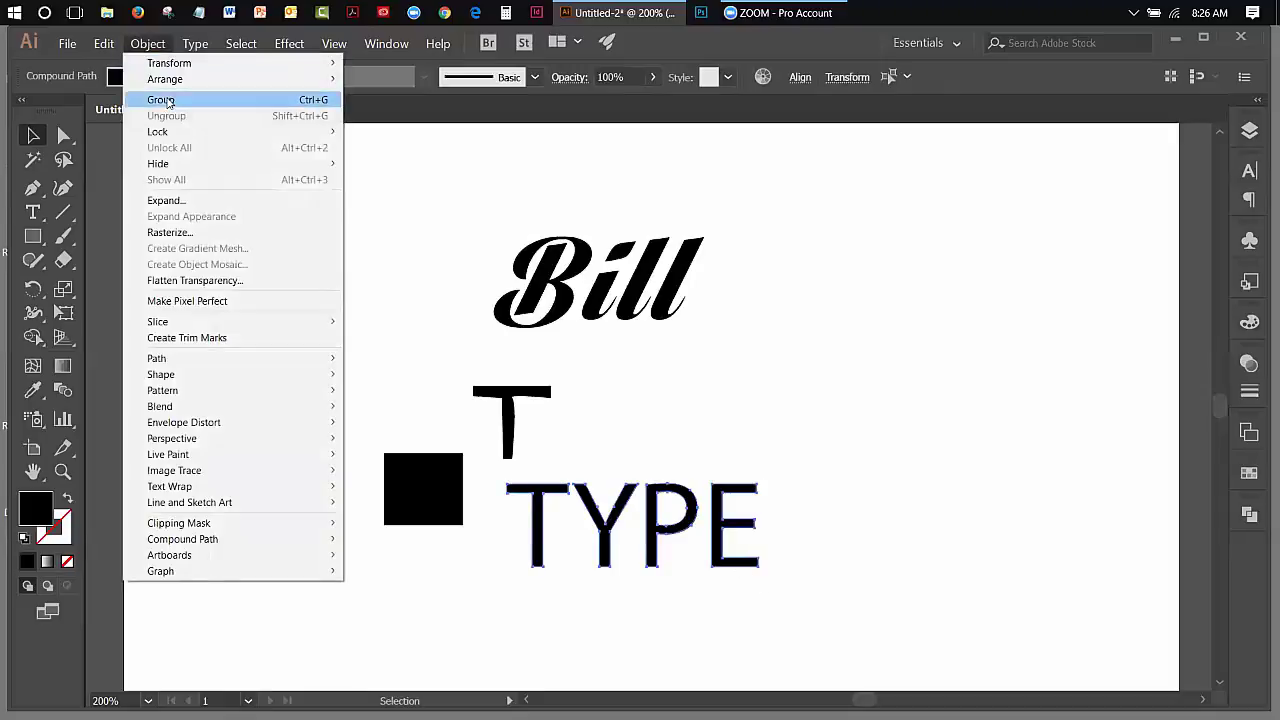
left_click(160, 100)
left_click(790, 550)
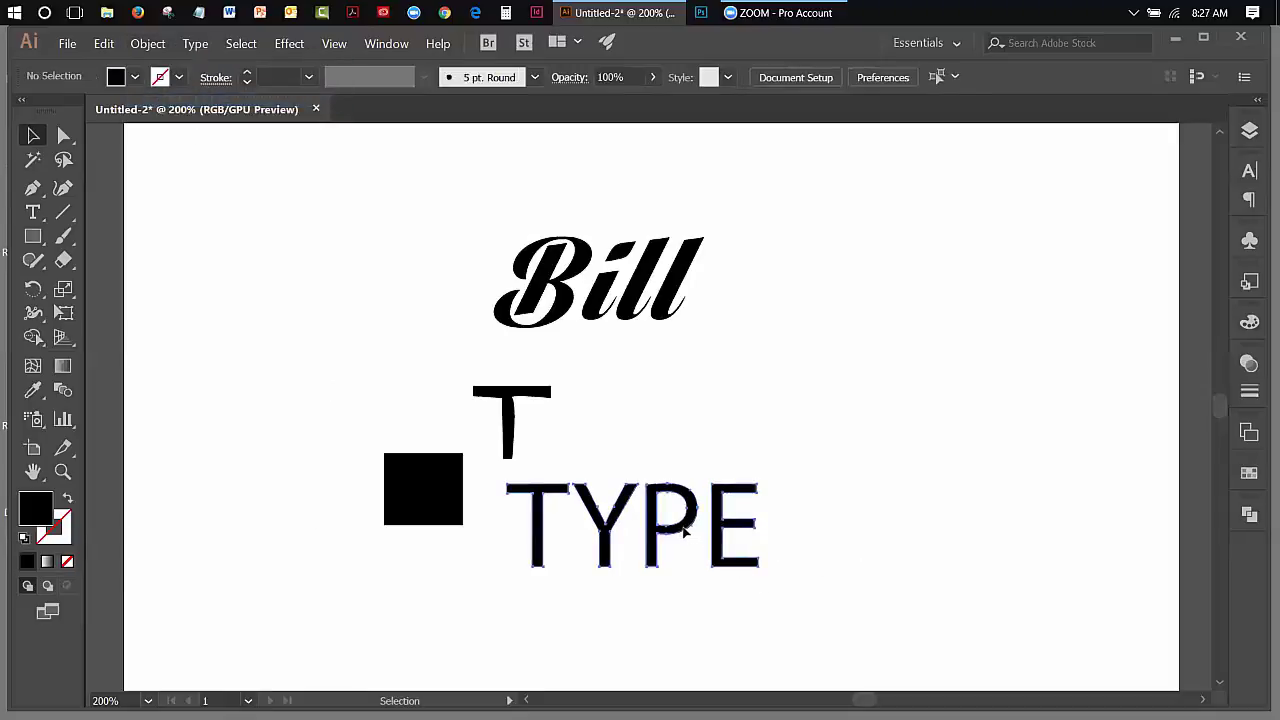
- Move the TYPE group right of the T, level with the black square
mouse_move(688, 537)
left_mouse_down()
mouse_move(830, 433)
mouse_move(760, 497)
mouse_move(682, 522)
mouse_move(705, 536)
left_mouse_up()
left_click(810, 607)
left_click(628, 561)
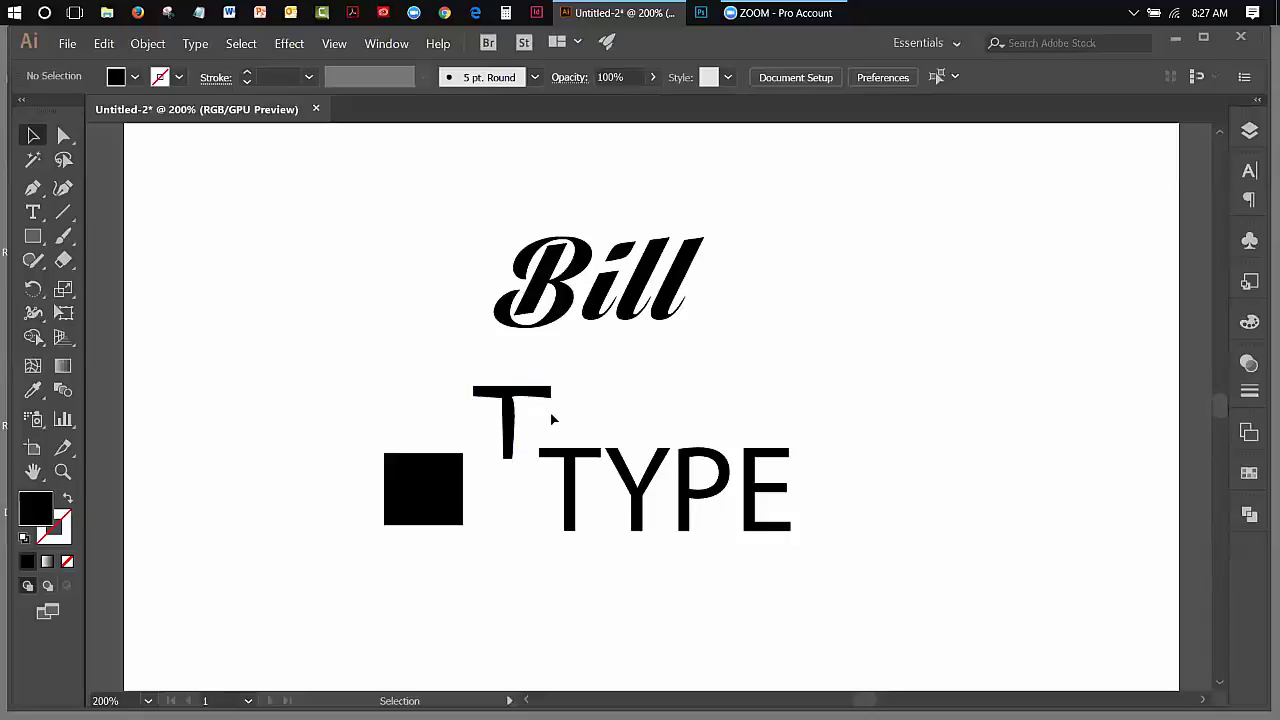
left_click_drag(580, 457, 659, 457)
left_click(608, 294)
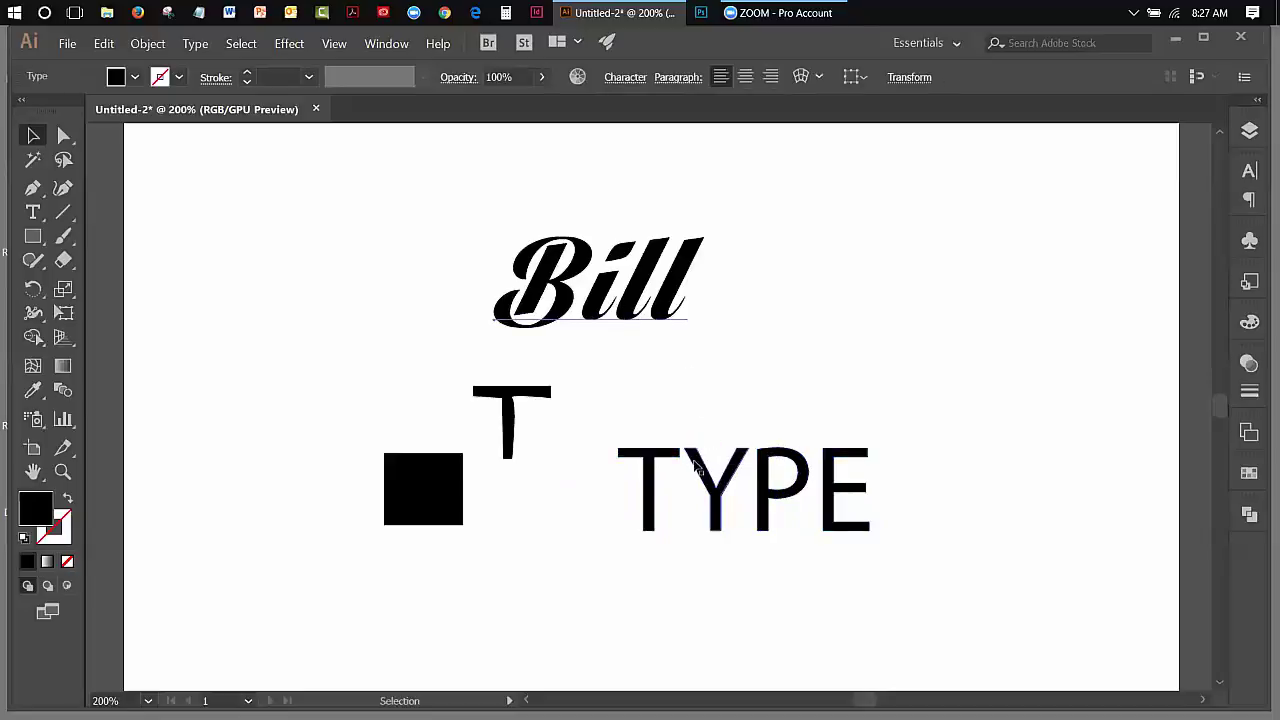
- Format Bill in the Character panel as Harlow Solid Italic, 72 pt, tracking 100
left_click(1249, 172)
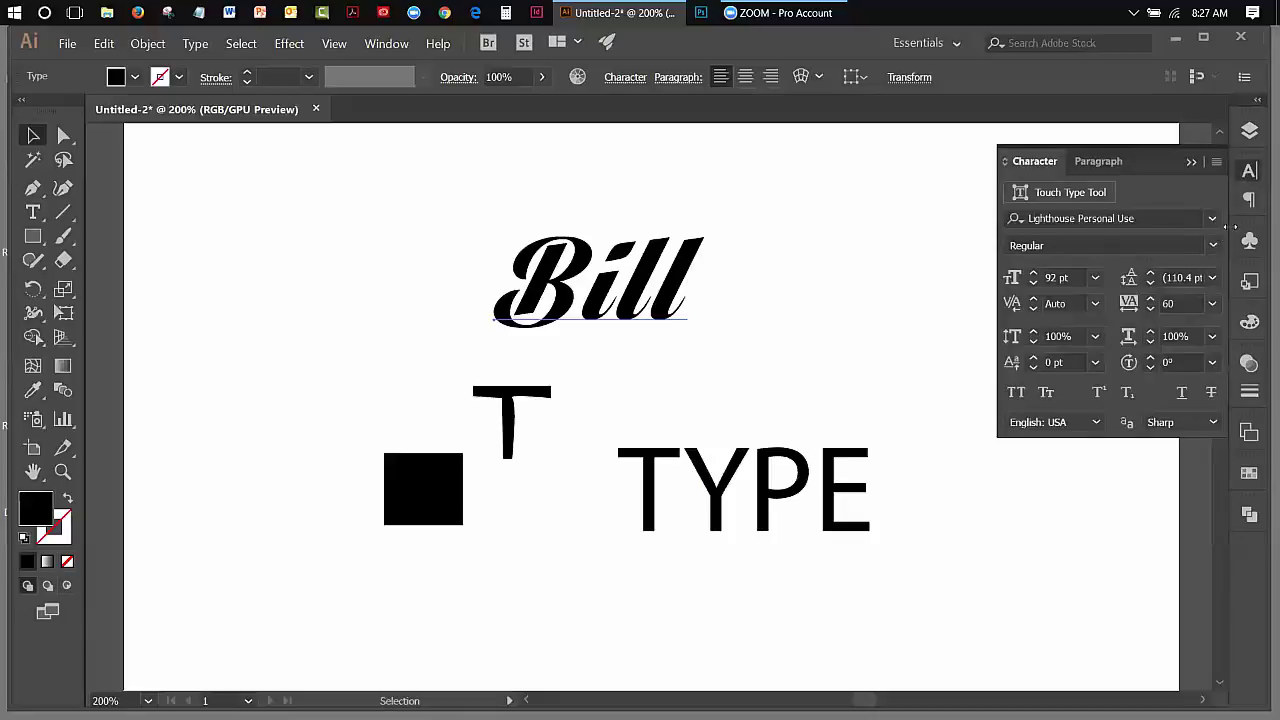
left_click(1212, 218)
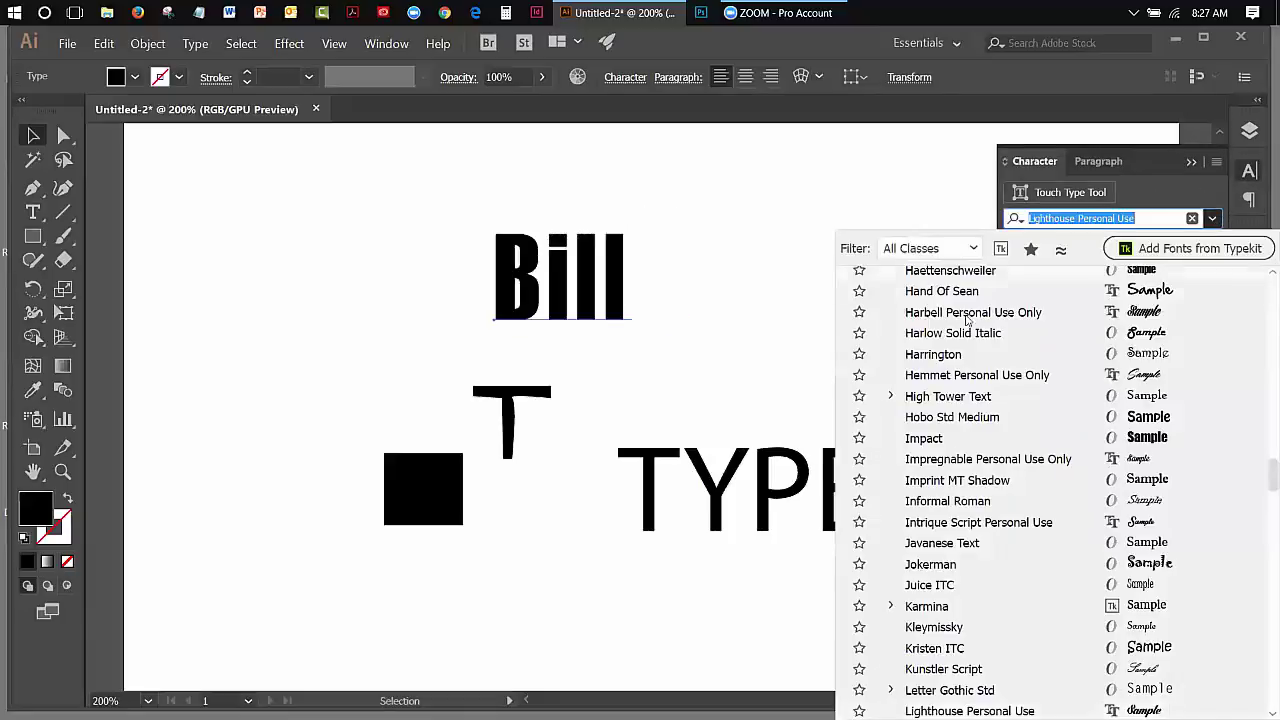
left_click(920, 249)
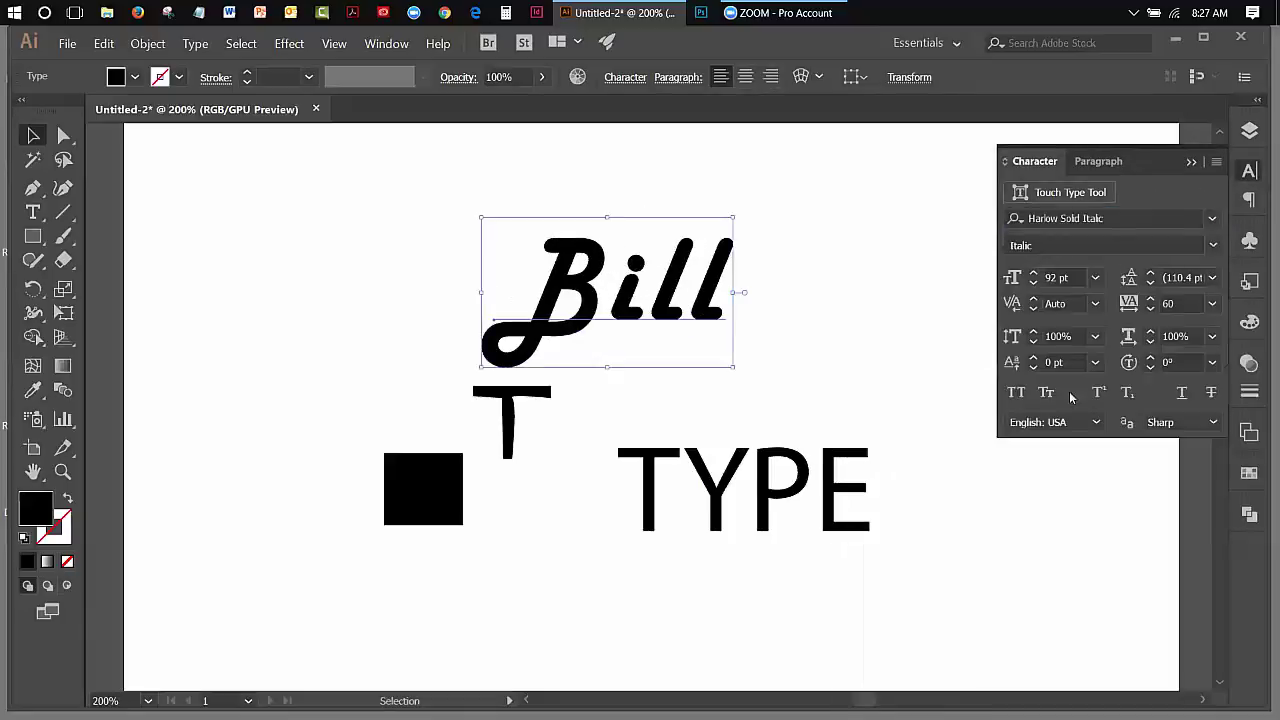
left_click(1095, 277)
left_click(1101, 633)
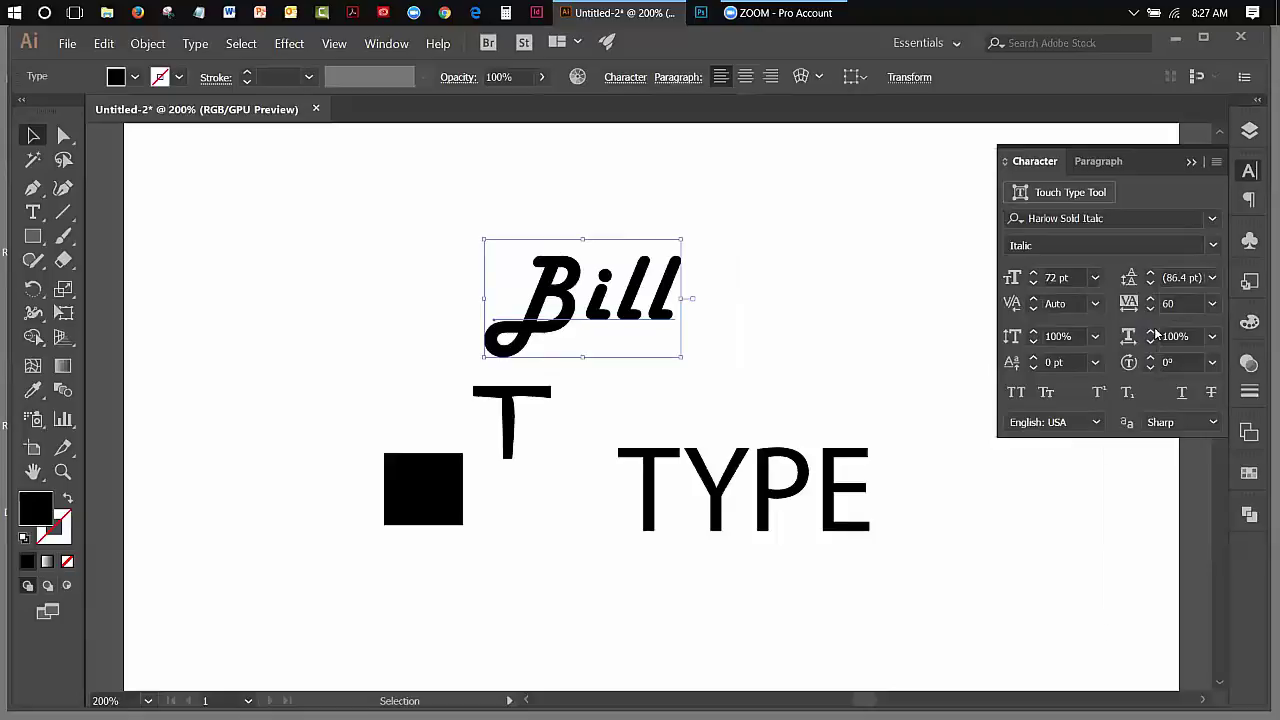
left_click(1214, 305)
left_click(1225, 517)
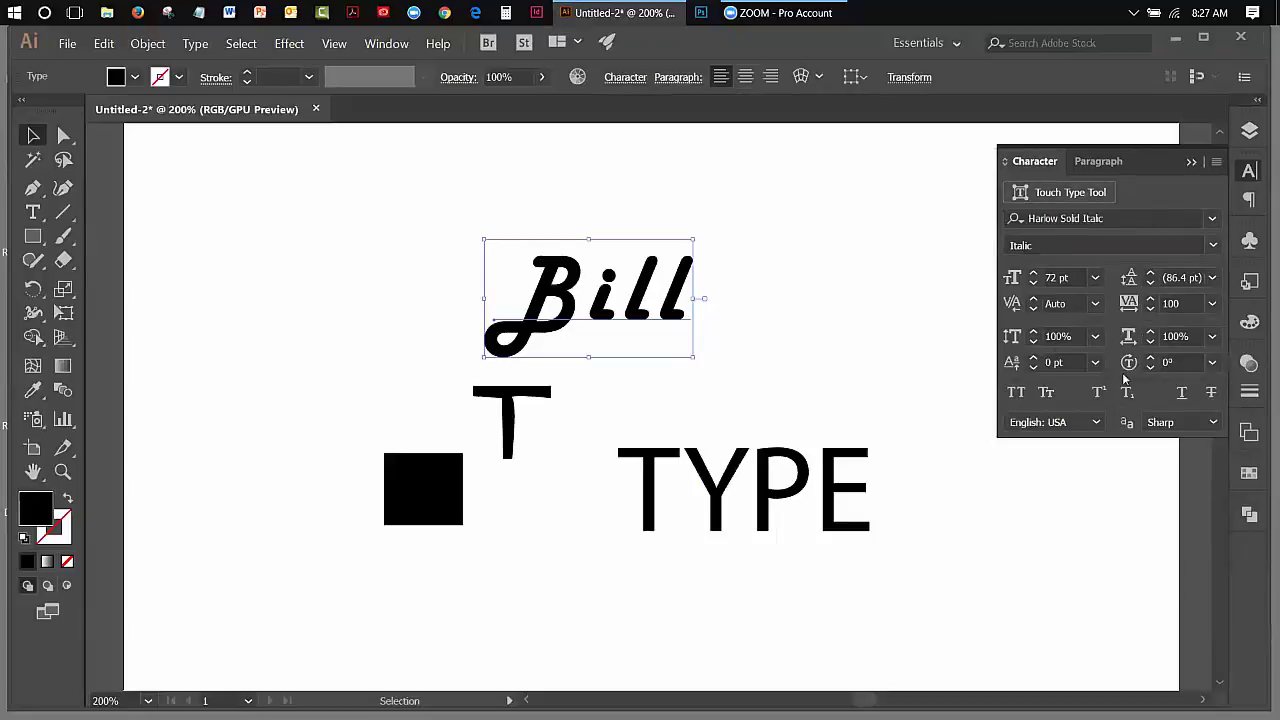
left_click(1214, 247)
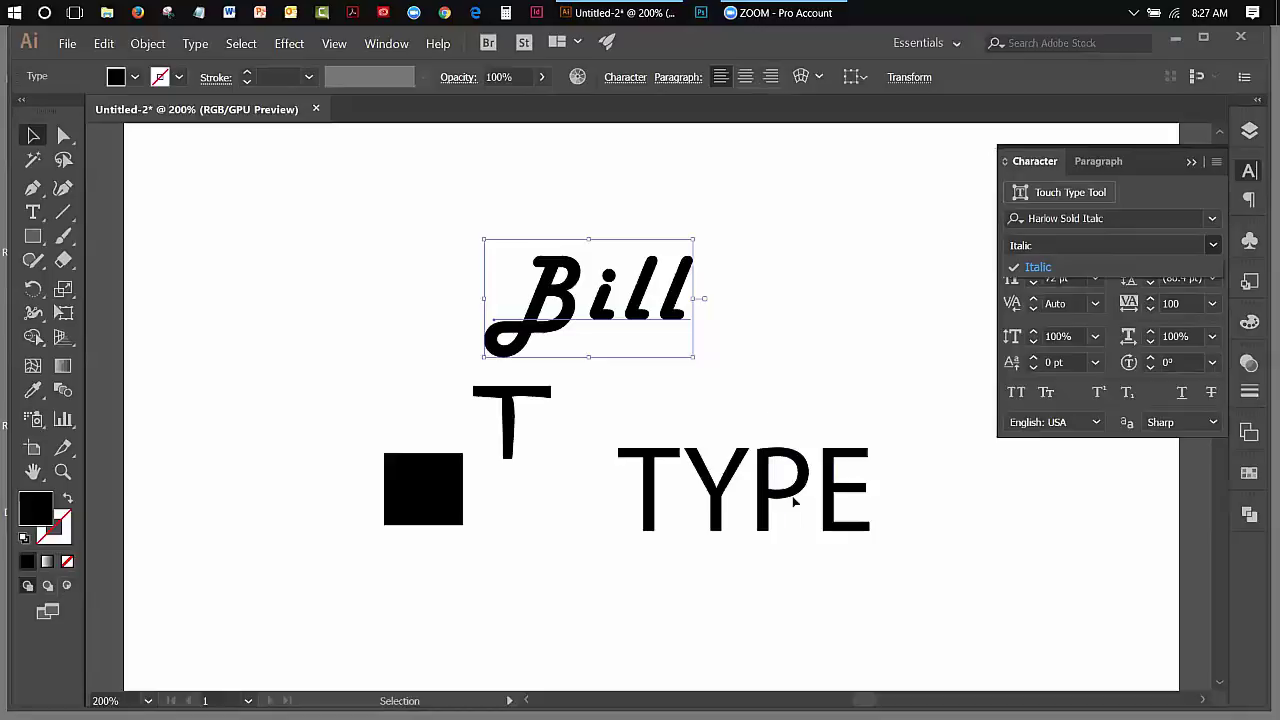
left_click(64, 312)
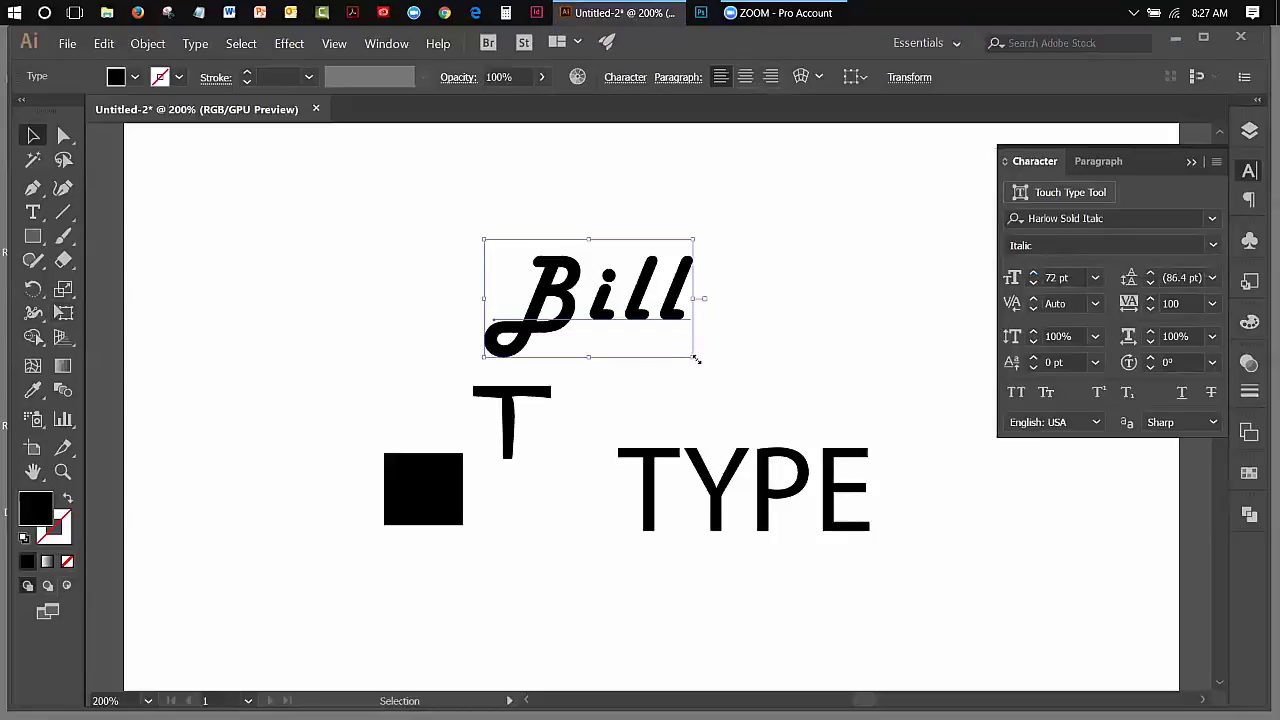
left_click(711, 491)
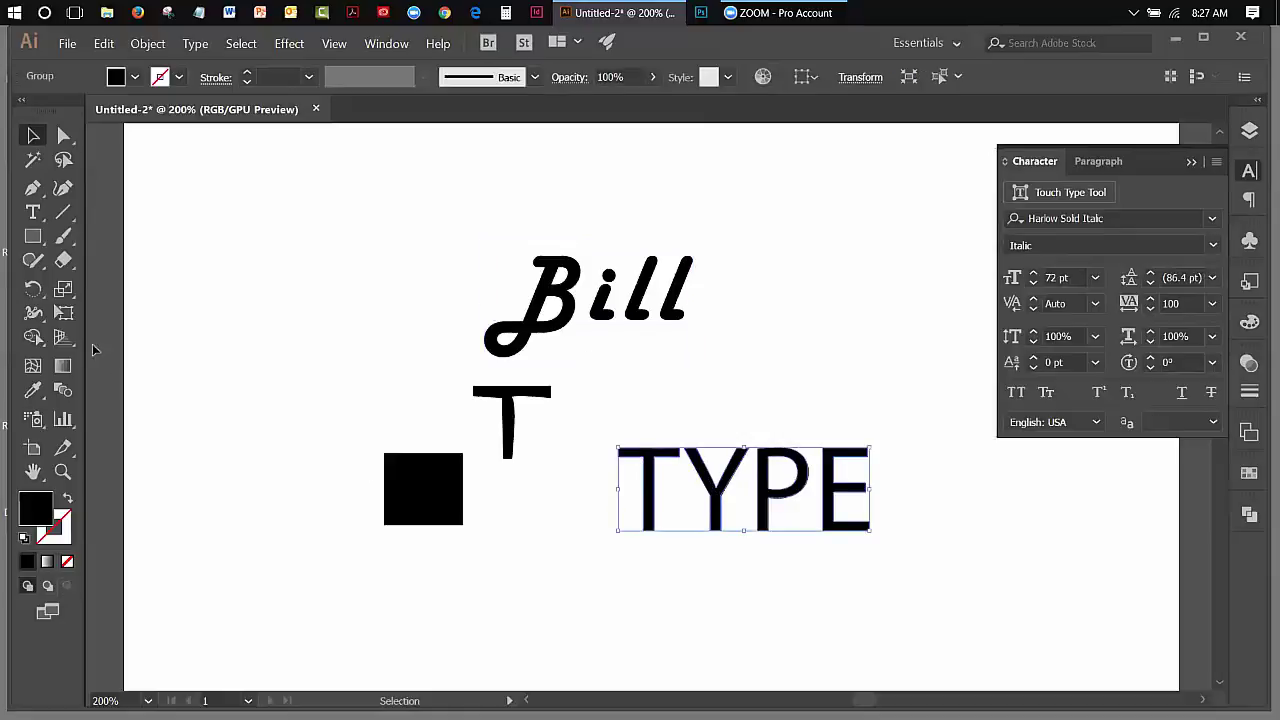
- Perspective-distort the TYPE group by raising its right-hand top corner with Free Transform
left_click(64, 312)
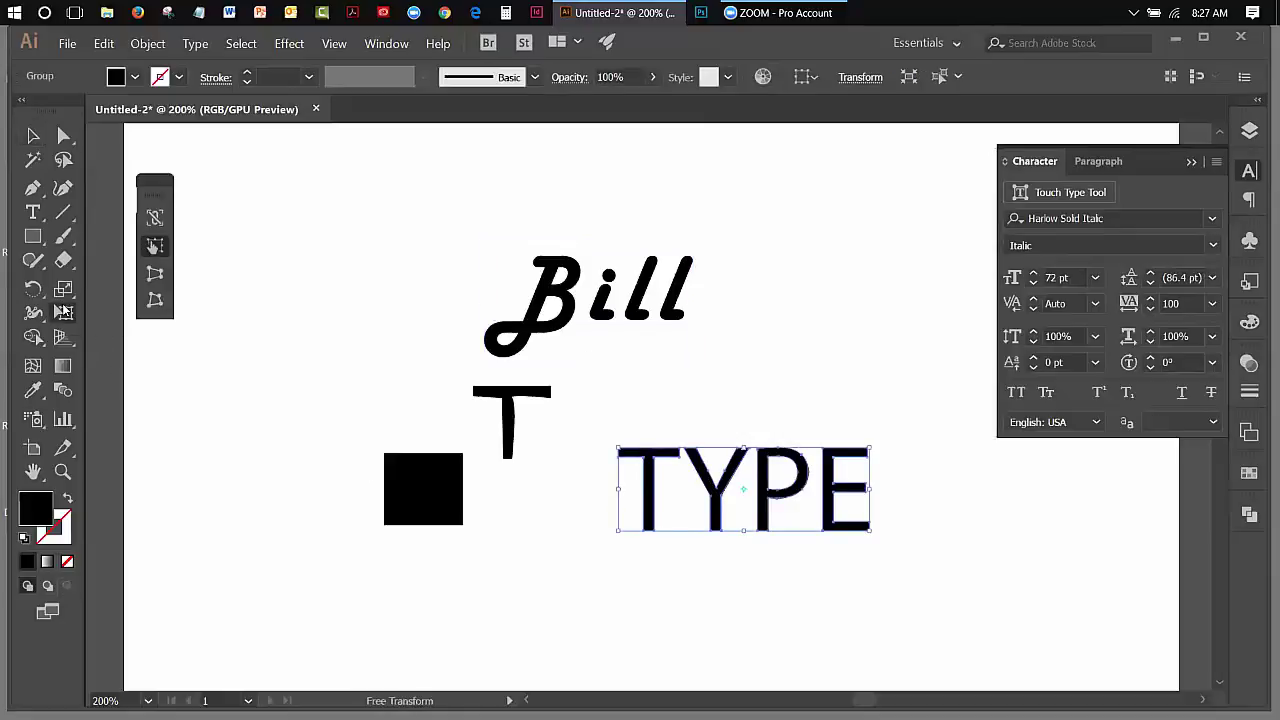
left_click(154, 273)
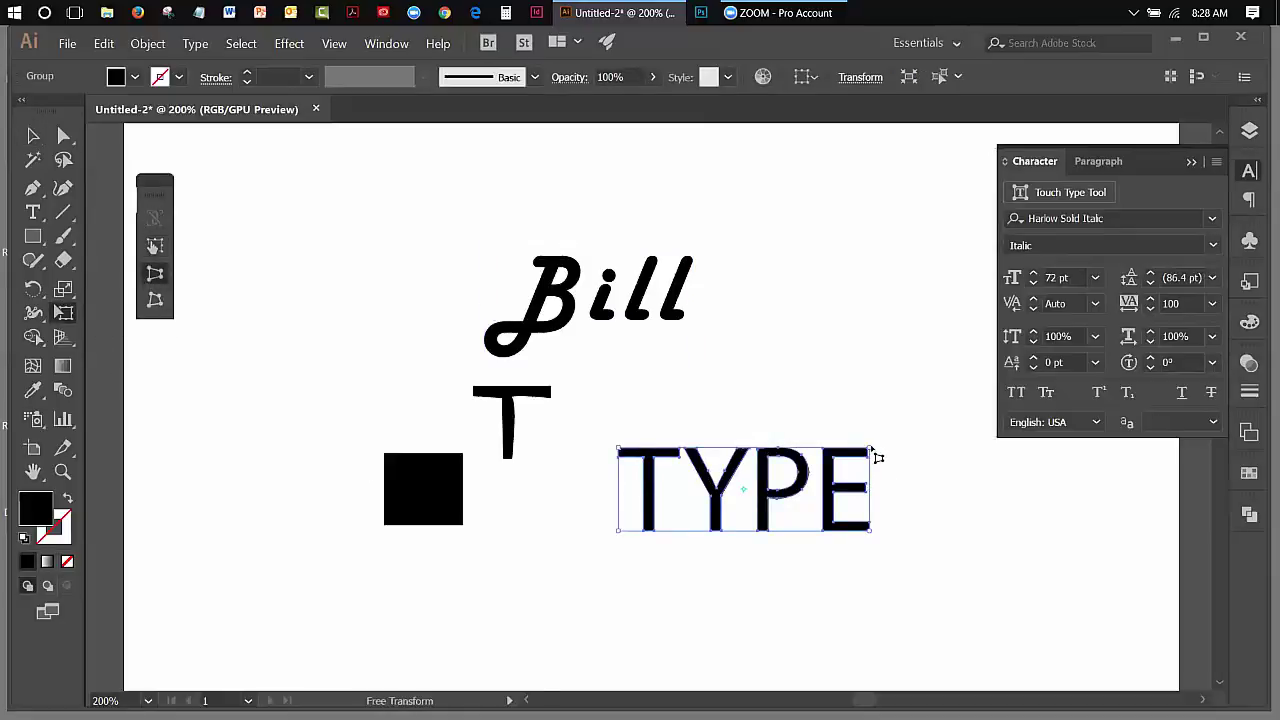
left_click_drag(871, 453, 875, 403)
left_click(33, 135)
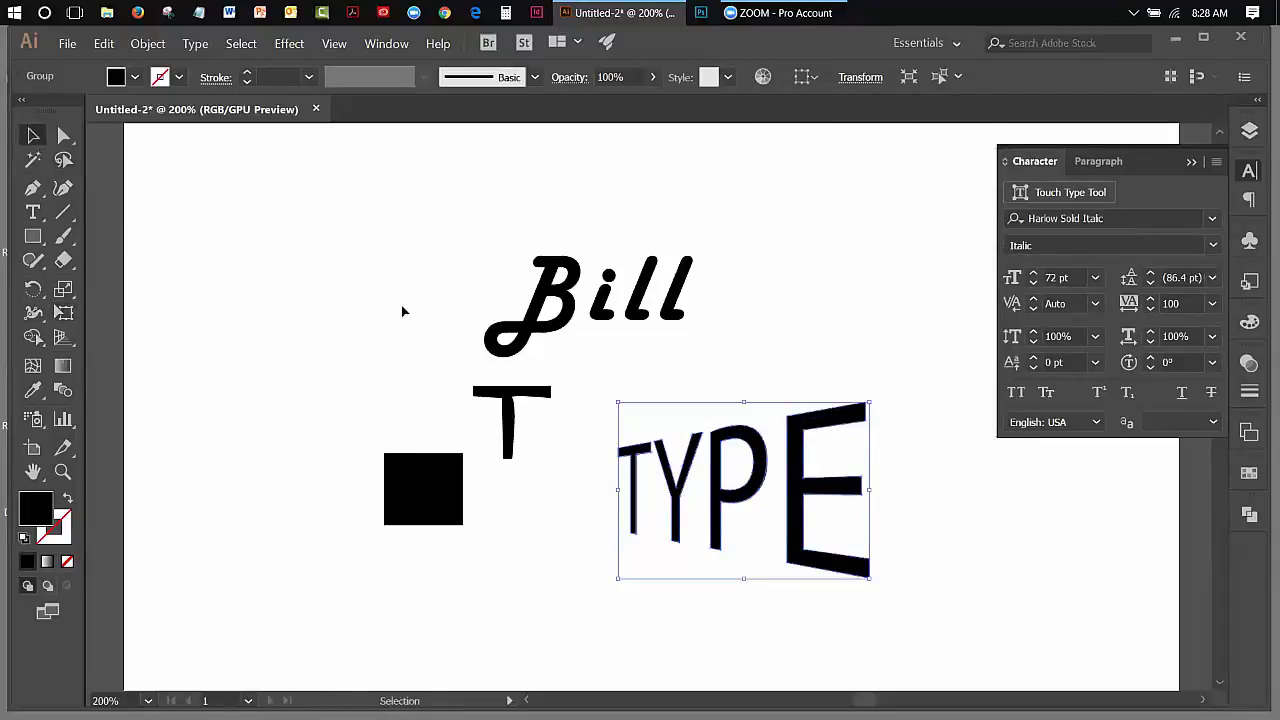
left_click(570, 433)
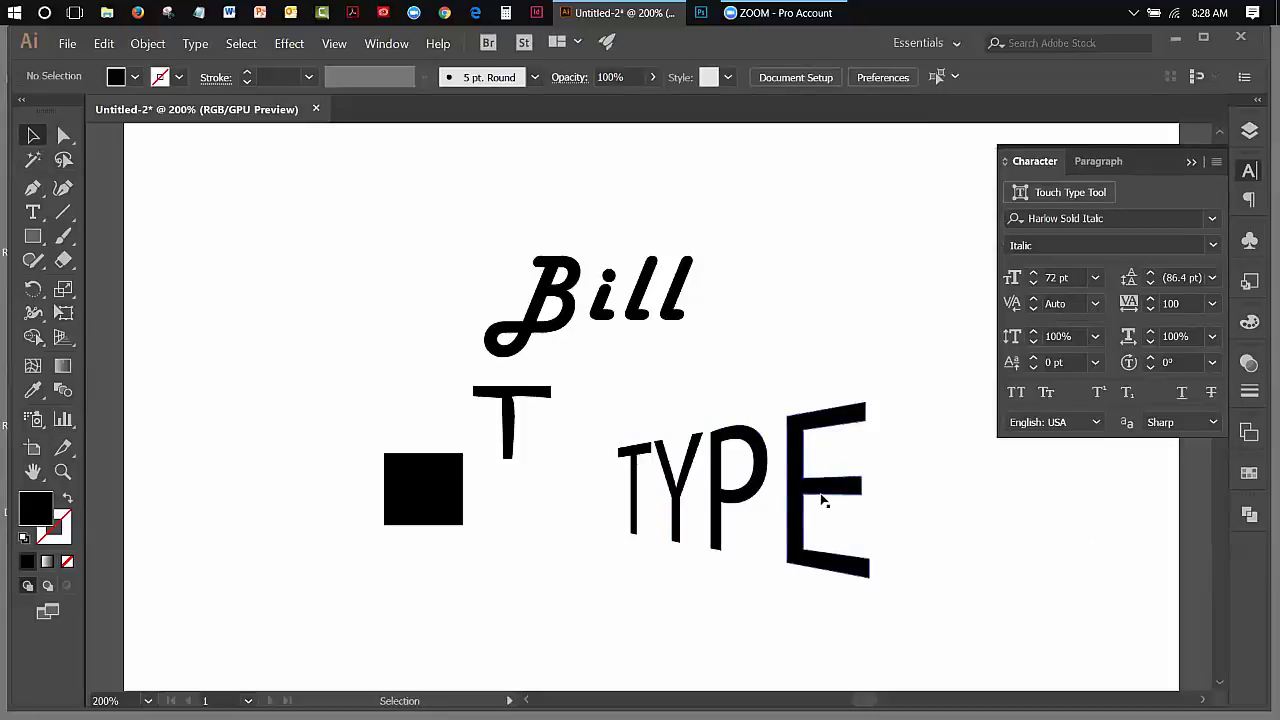
- Try a perspective distort on Bill, then marquee-select Bill, the T and TYPE together
left_click(664, 324)
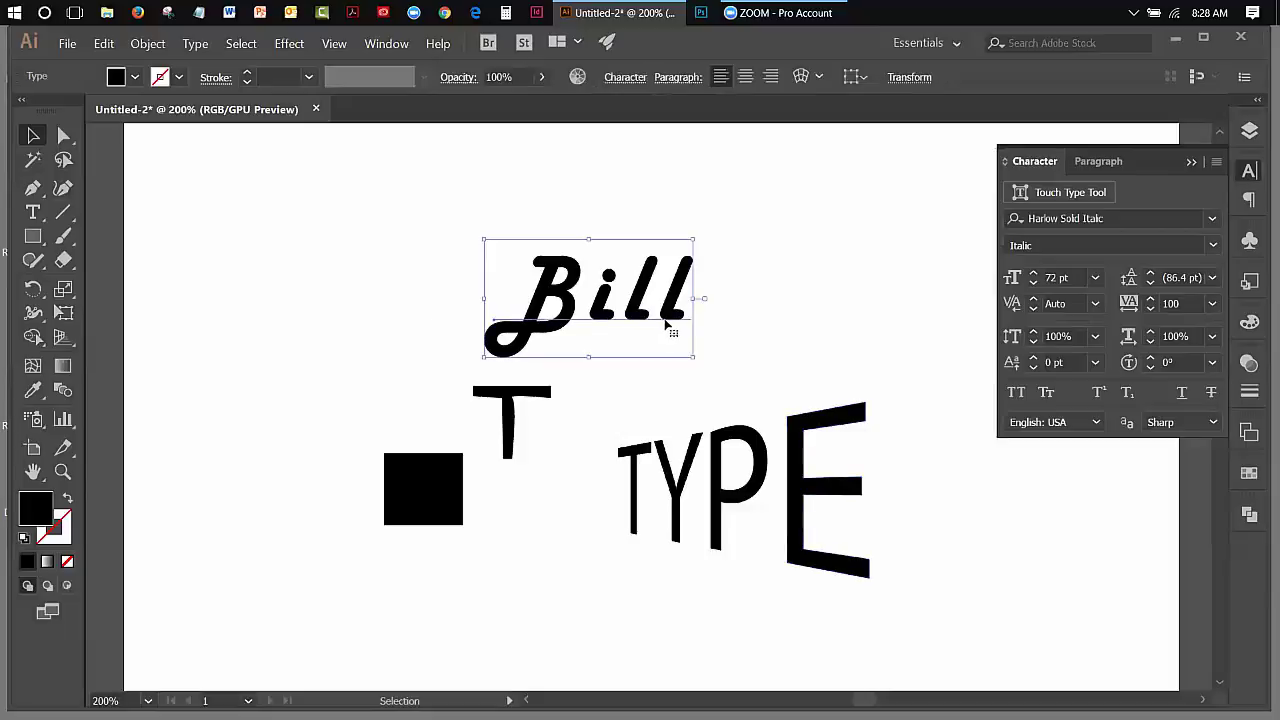
left_click(60, 313)
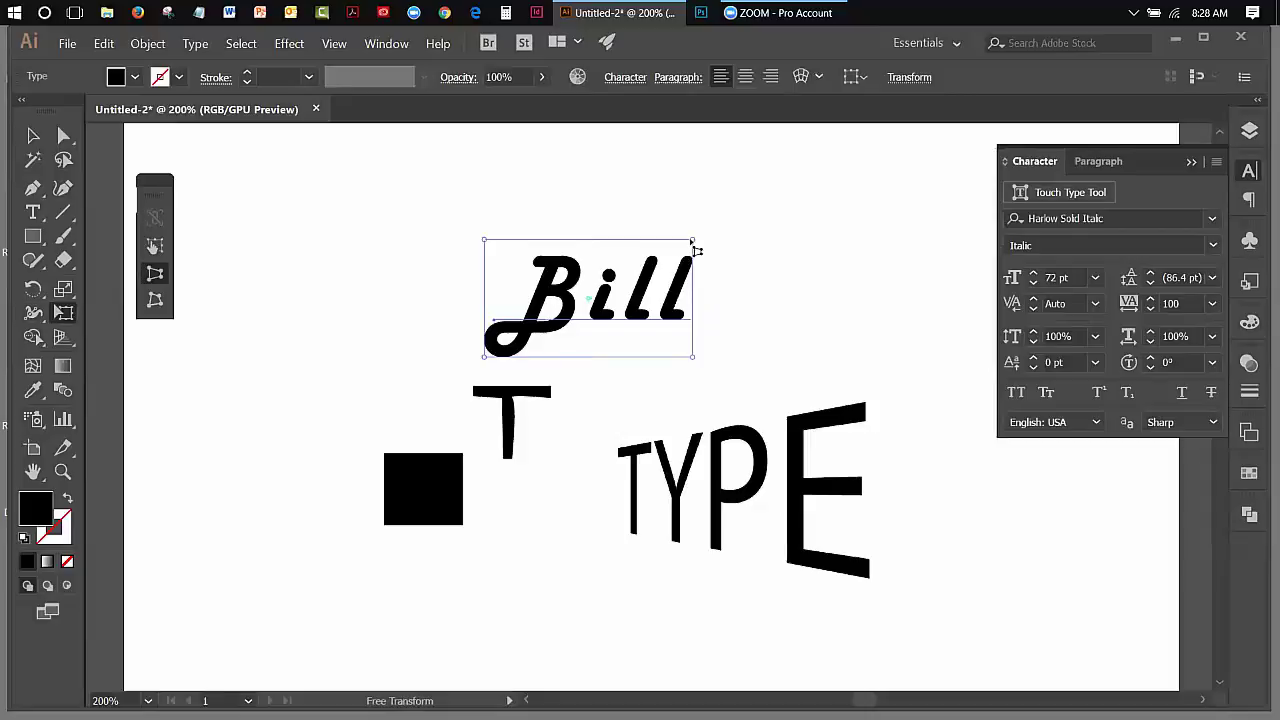
left_click_drag(690, 242, 694, 200)
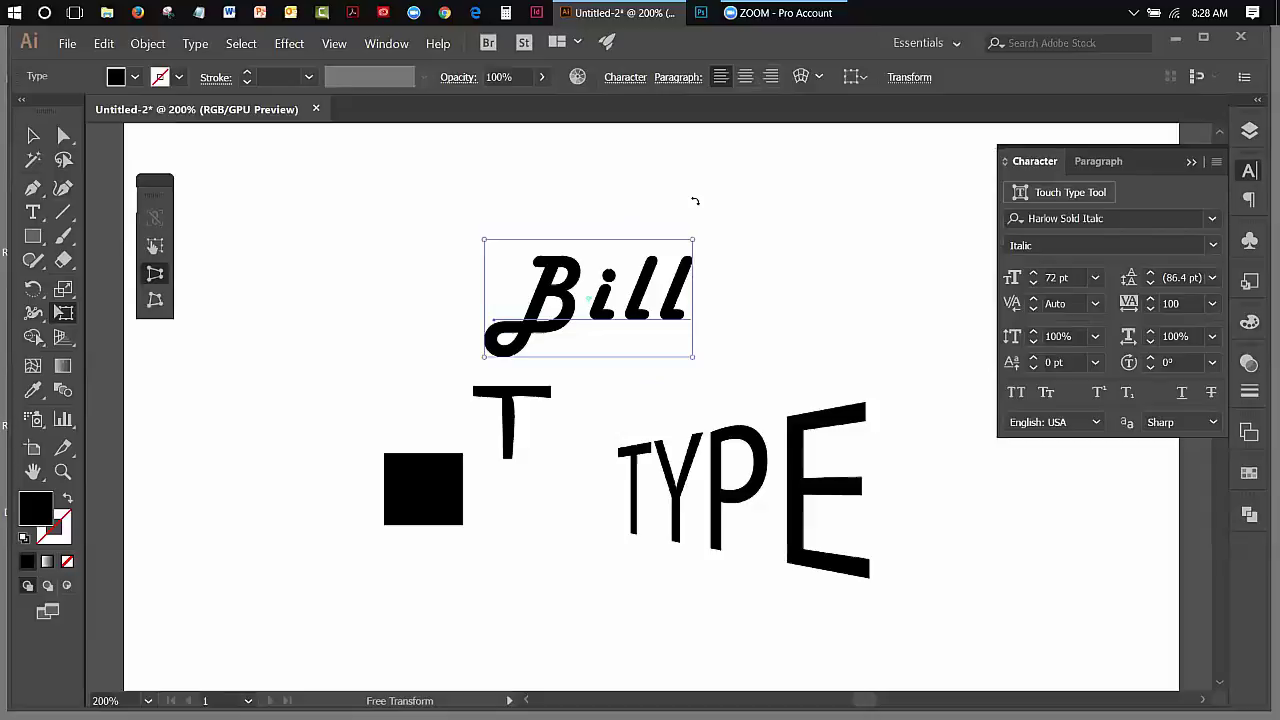
left_click(31, 142)
left_click_drag(632, 186, 882, 583)
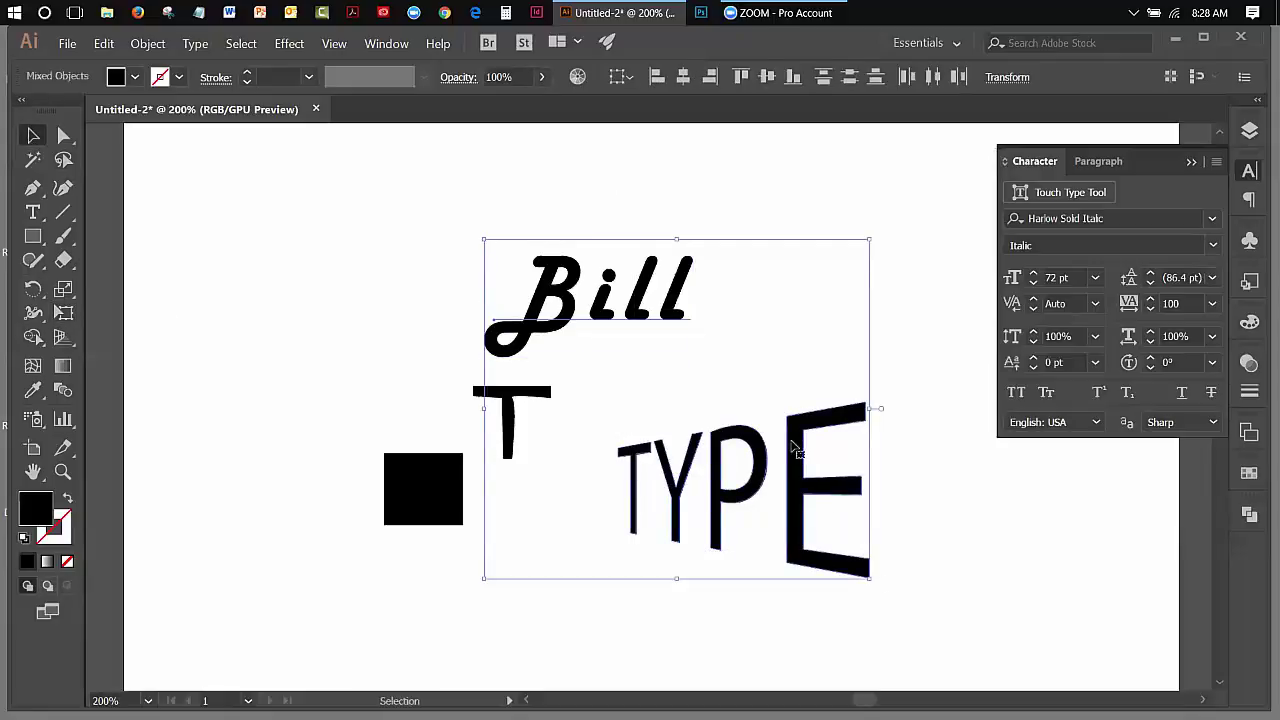